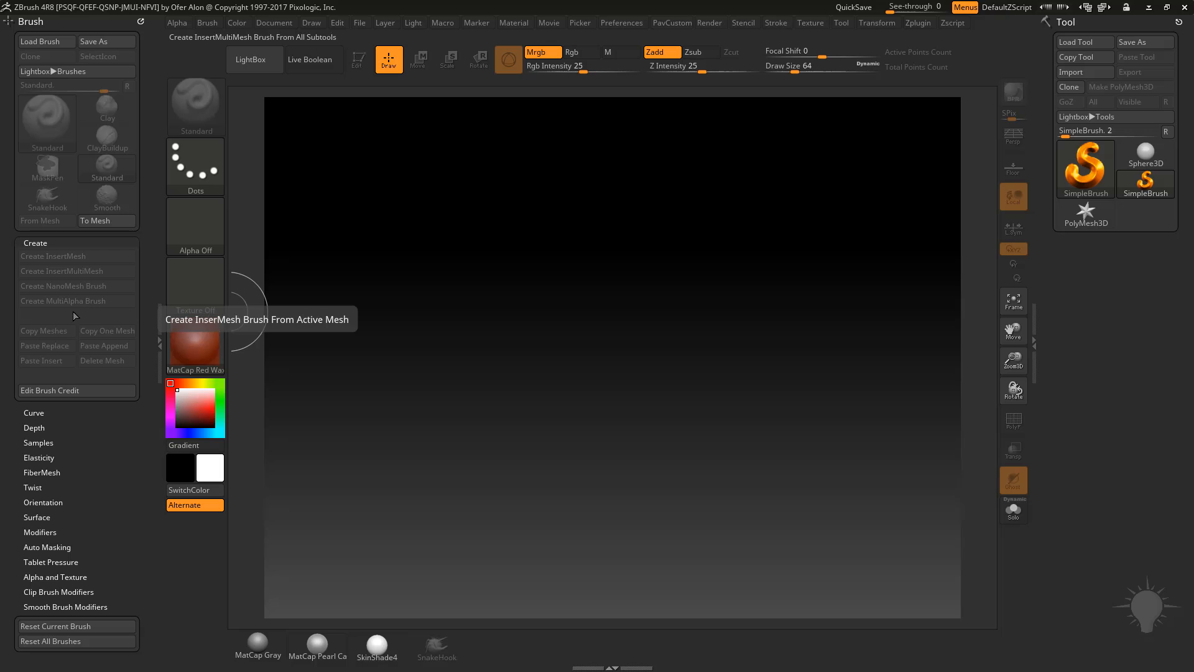
# - Draw a PolyMesh3D star on the canvas and put it into Edit mode
pyautogui.press('s')
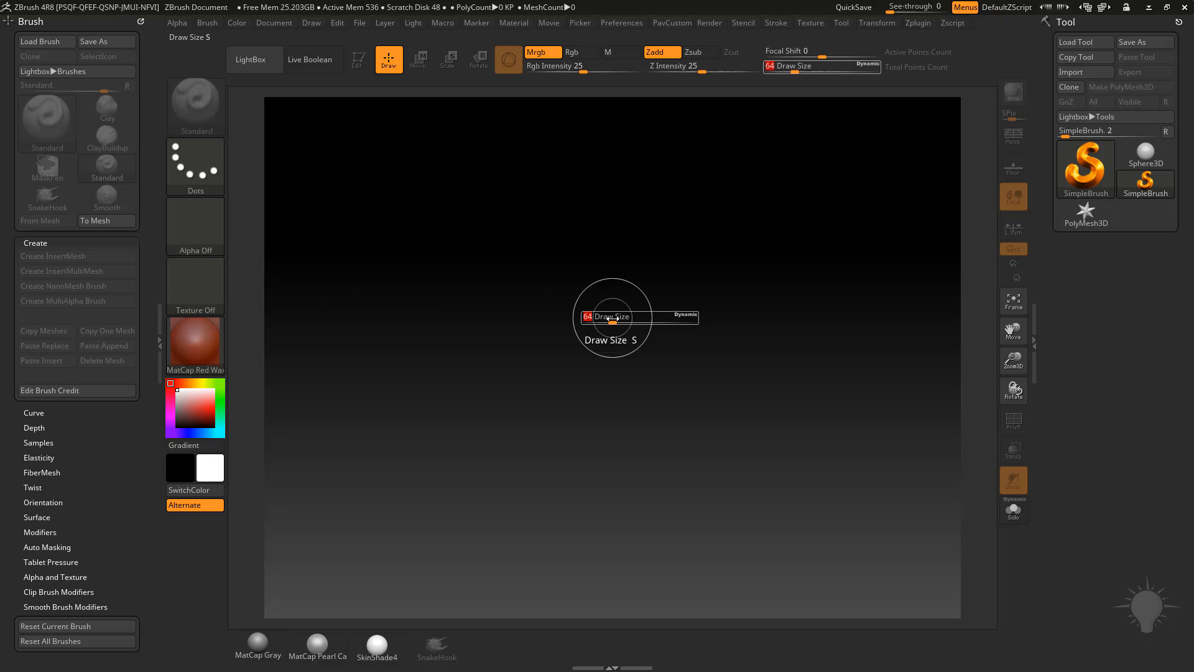
pyautogui.moveTo(618, 314); pyautogui.dragTo(601, 317)
pyautogui.click(1085, 214)
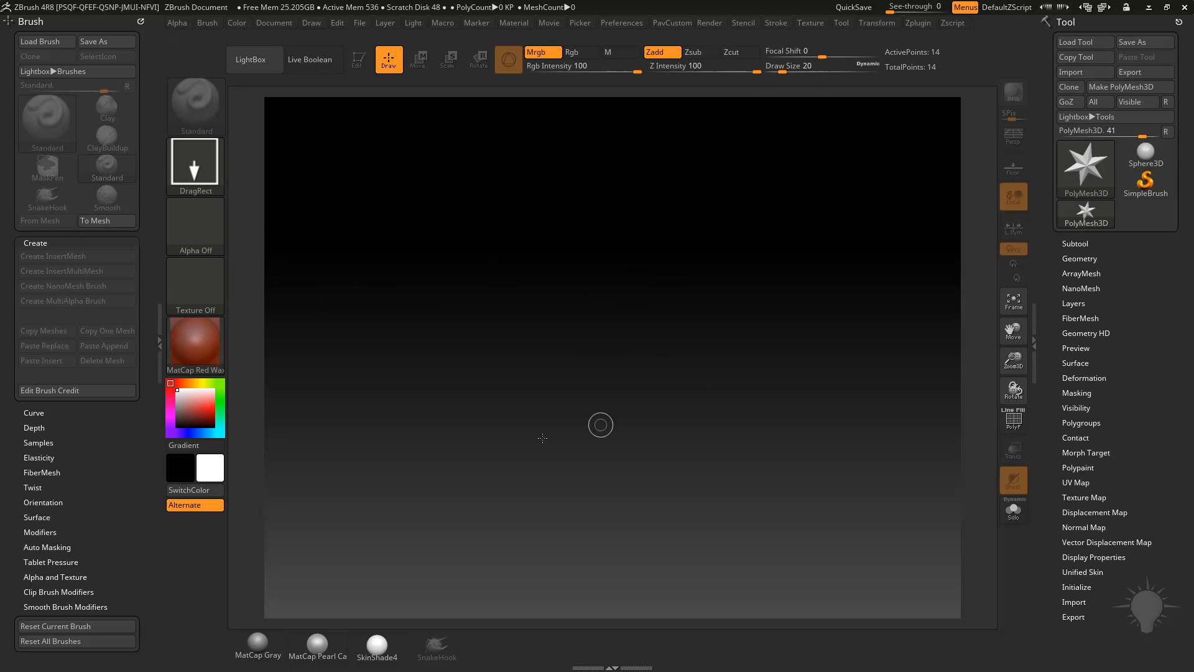
pyautogui.moveTo(566, 369); pyautogui.dragTo(594, 274)
pyautogui.press('t')
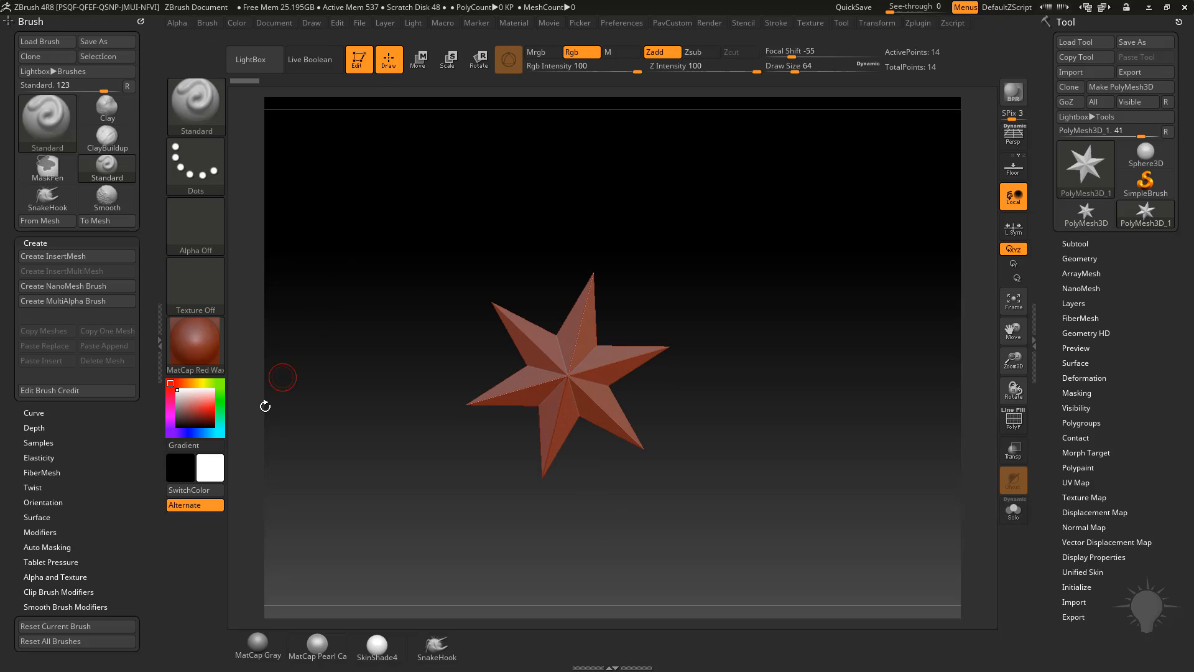
# - Apply the MatCap Gray material to the star and view it straight from the front
pyautogui.click(195, 342)
pyautogui.click(590, 301)
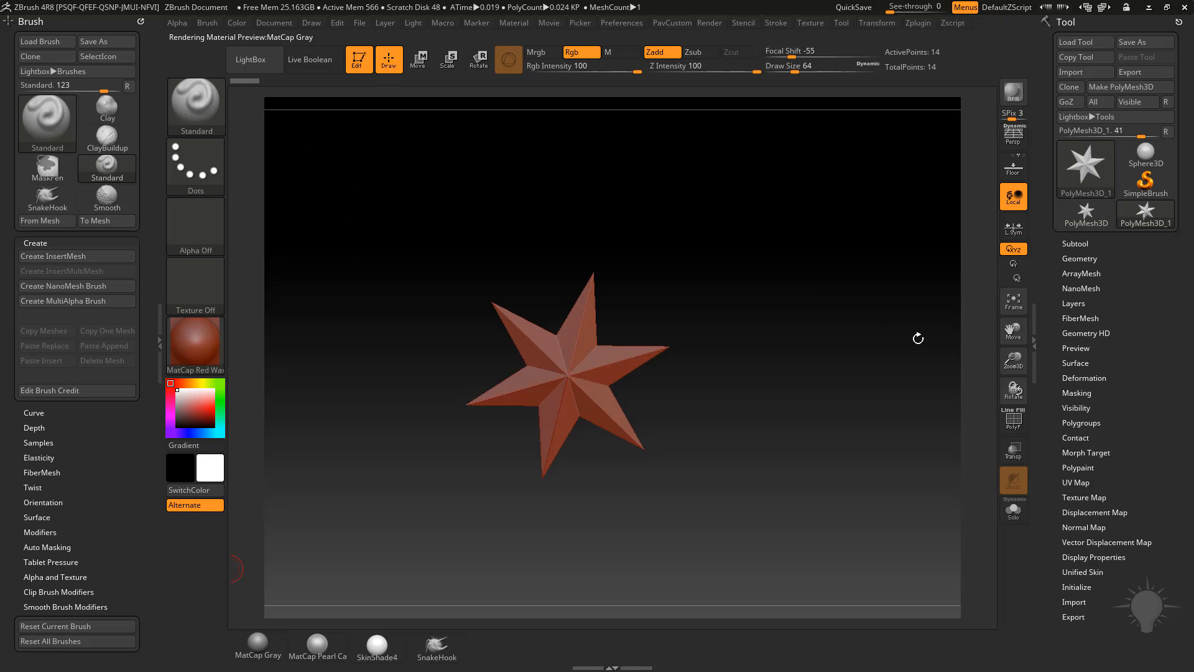
pyautogui.moveTo(834, 360)
pyautogui.keyDown('alt'); pyautogui.mouseDown()
pyautogui.moveTo(847, 389)
pyautogui.moveTo(821, 373)
pyautogui.mouseUp(); pyautogui.keyUp('alt')
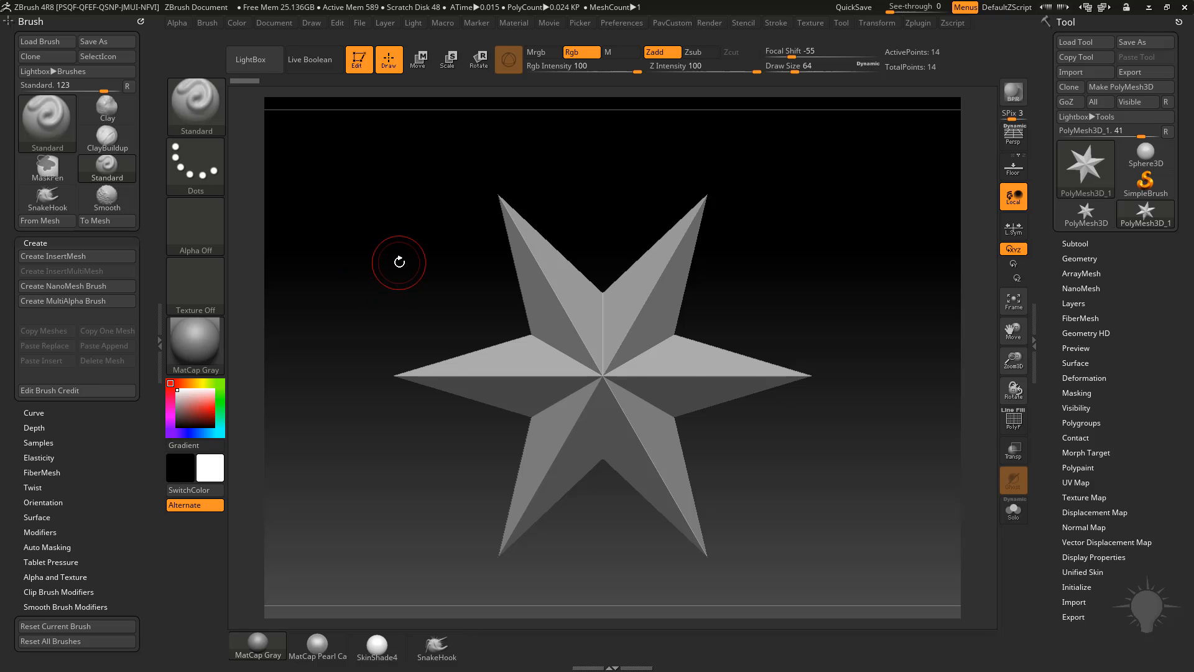
# - Expand the Subtool list and create a new InsertMesh brush from the star mesh
pyautogui.press('b')
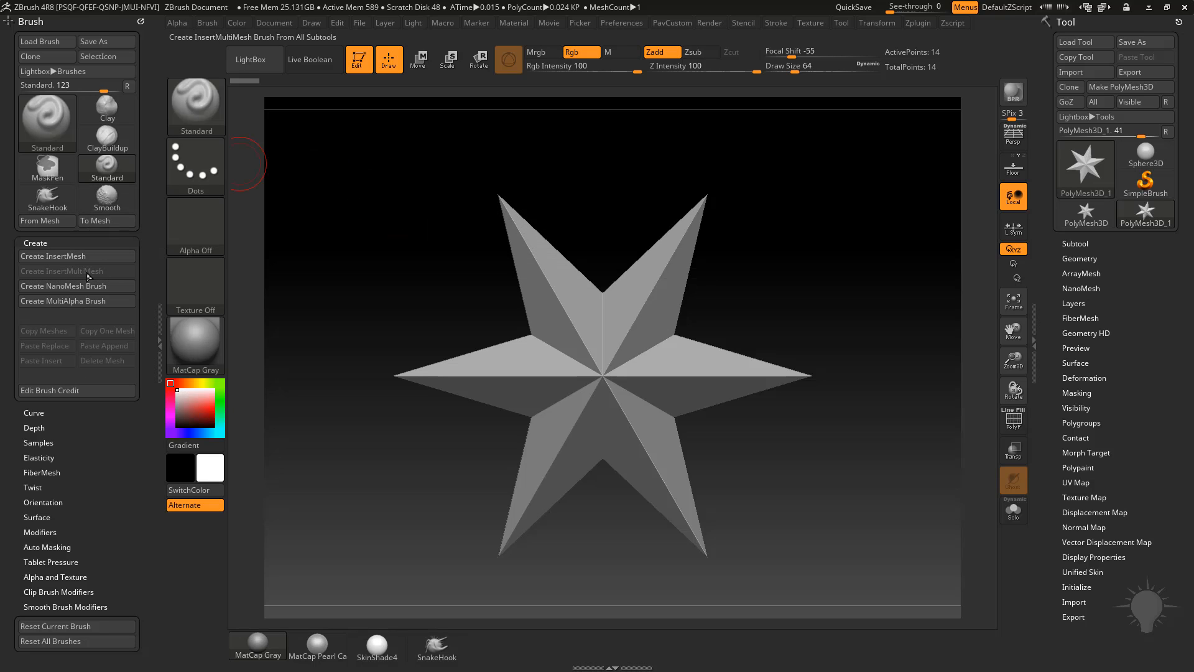
pyautogui.keyDown('shift'); pyautogui.click(1085, 244); pyautogui.keyUp('shift')
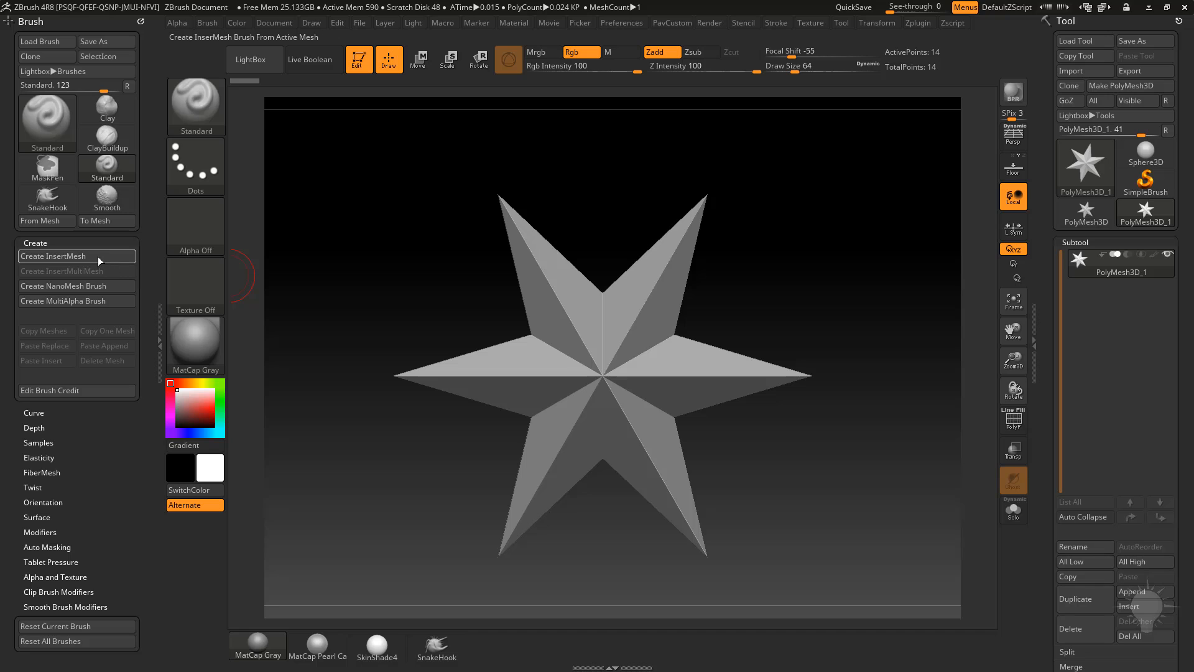
pyautogui.click(75, 256)
pyautogui.click(562, 230)
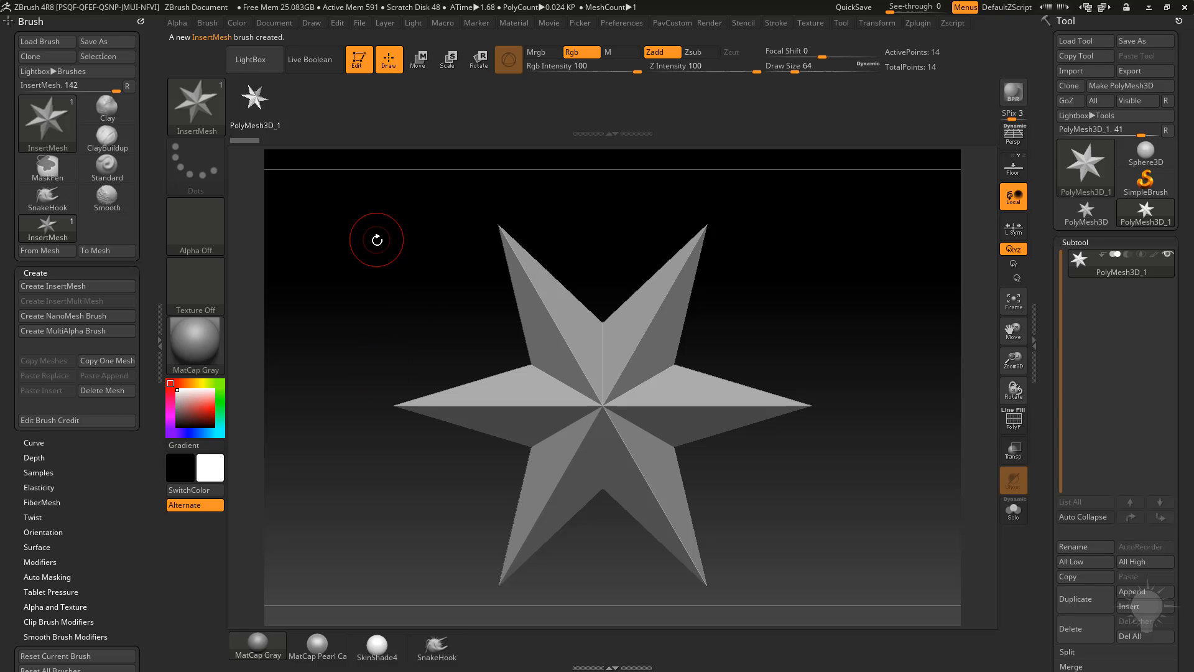
# - Try the InsertMesh brush by drawing several small stars across the front of the large star
pyautogui.moveTo(821, 297); pyautogui.dragTo(791, 338)
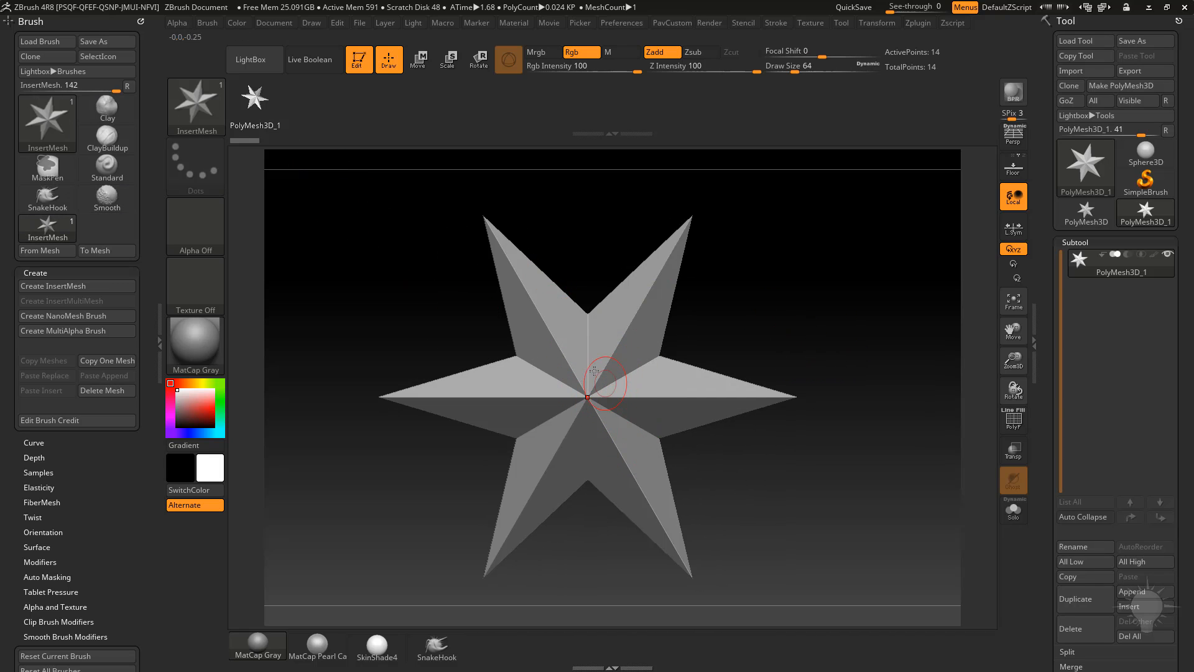
pyautogui.moveTo(591, 351); pyautogui.dragTo(619, 399)
pyautogui.moveTo(531, 435); pyautogui.dragTo(536, 479)
pyautogui.moveTo(641, 442)
pyautogui.mouseDown()
pyautogui.moveTo(651, 468)
pyautogui.moveTo(687, 463)
pyautogui.mouseUp()
pyautogui.moveTo(712, 388); pyautogui.dragTo(716, 426)
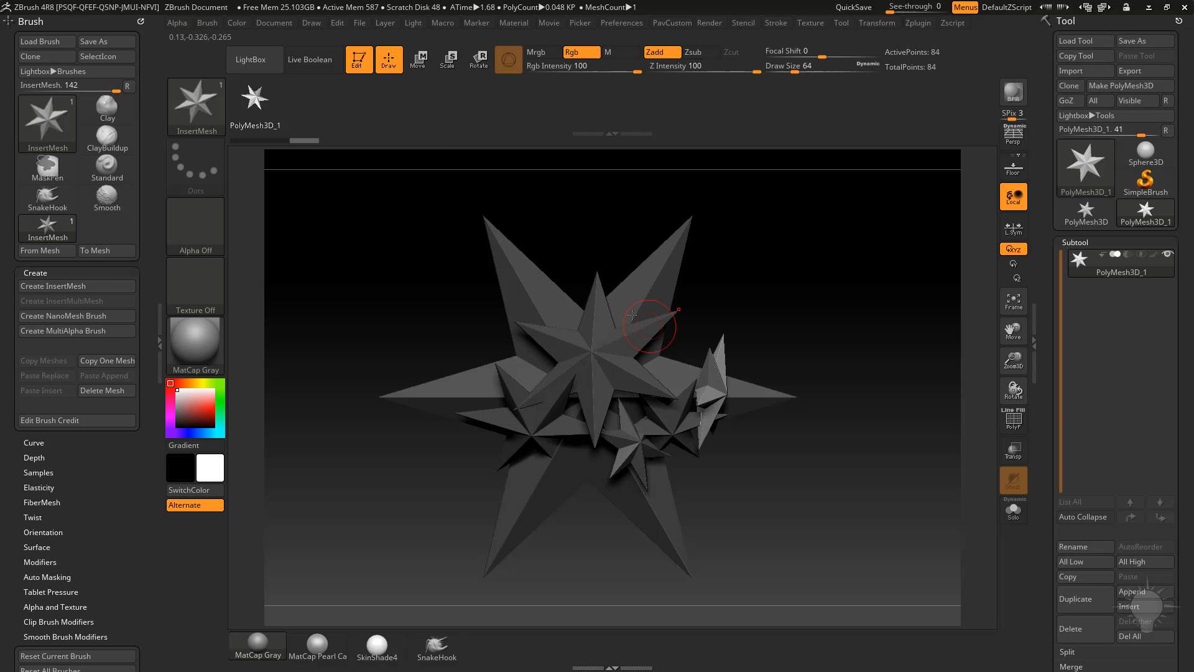
pyautogui.moveTo(629, 301); pyautogui.dragTo(669, 349)
pyautogui.moveTo(555, 286); pyautogui.dragTo(578, 330)
# - Undo all the small stars inserted on the large star
pyautogui.hotkey('ctrl', 'z')
pyautogui.hotkey('ctrl', 'z')
pyautogui.hotkey('ctrl', 'z')
pyautogui.hotkey('ctrl', 'z')
pyautogui.hotkey('ctrl', 'z')
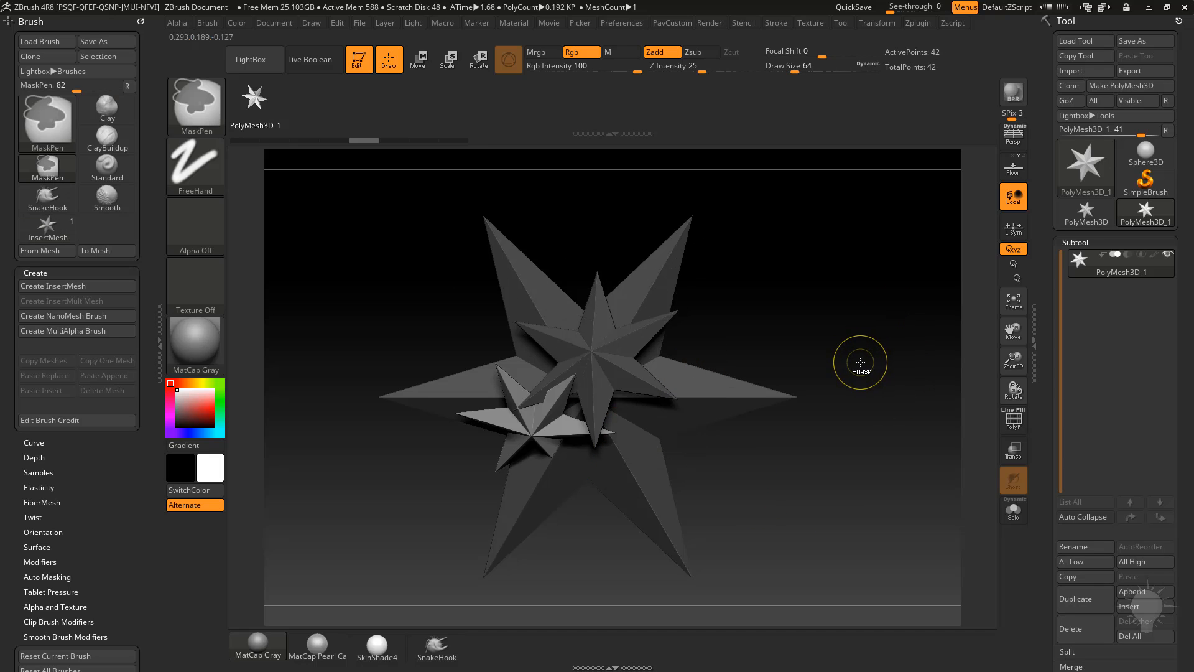
pyautogui.hotkey('ctrl', 'z')
pyautogui.hotkey('ctrl', 'z')
pyautogui.hotkey('ctrl', 'z')
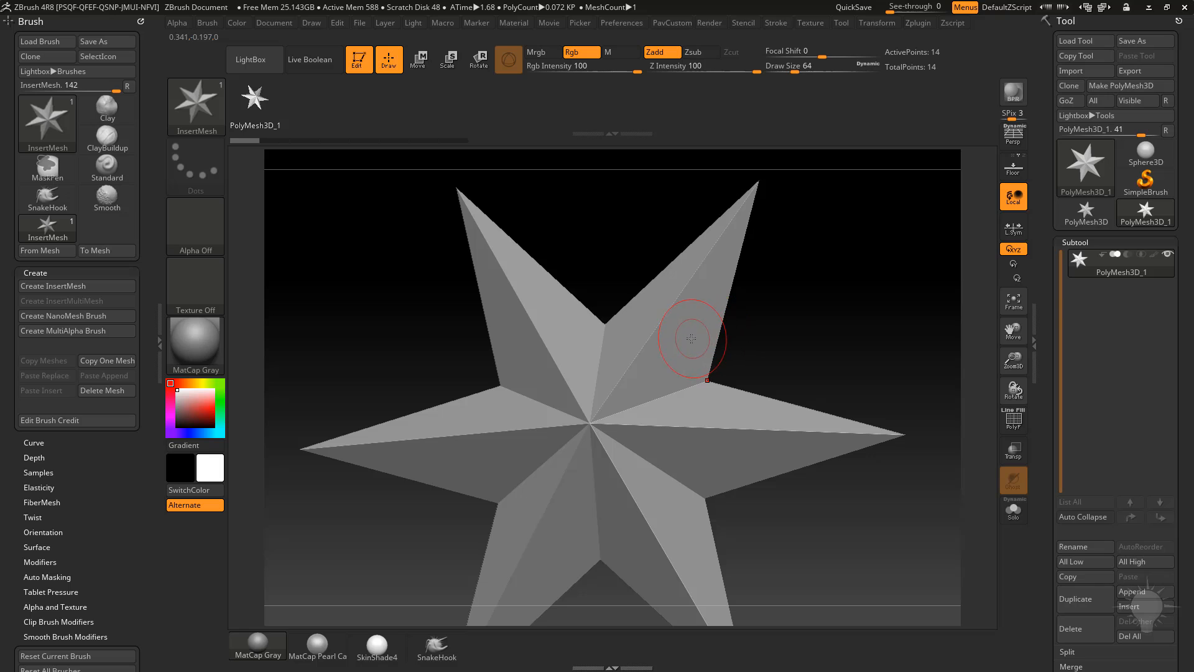
# - Try inserting small stars on the large star's upper arm from an angled view, undo them and restore the front view
pyautogui.moveTo(694, 358); pyautogui.dragTo(714, 391)
pyautogui.moveTo(823, 365); pyautogui.dragTo(877, 367)
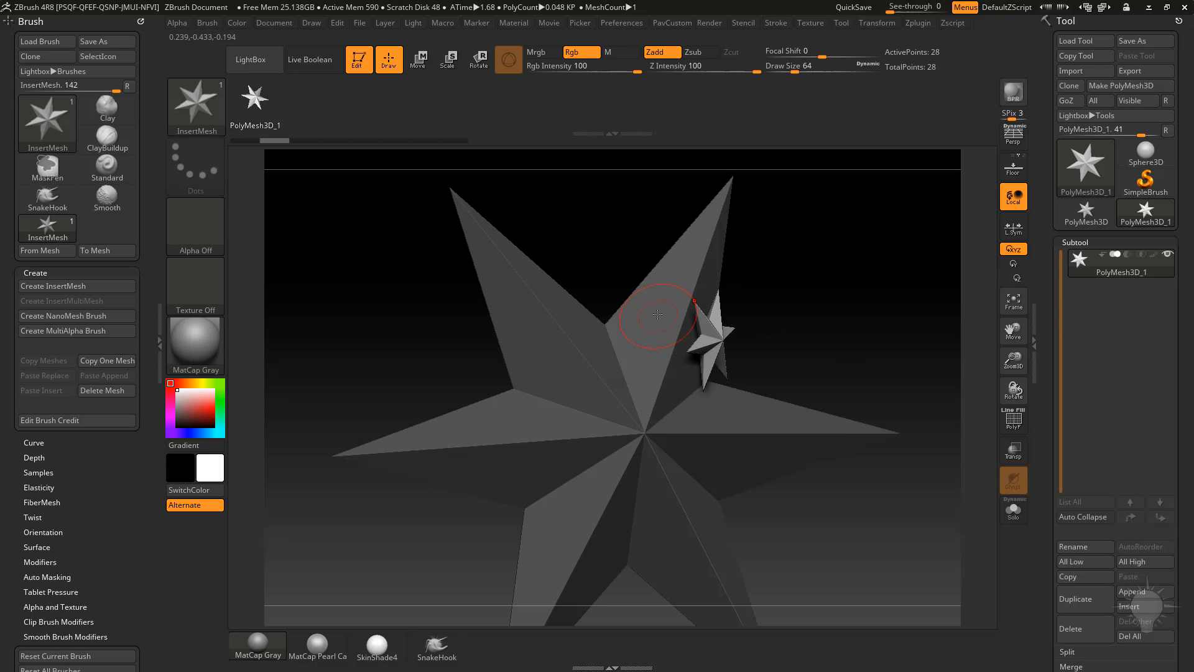
pyautogui.moveTo(655, 304); pyautogui.dragTo(685, 354)
pyautogui.hotkey('ctrl', 'z')
pyautogui.hotkey('ctrl', 'z')
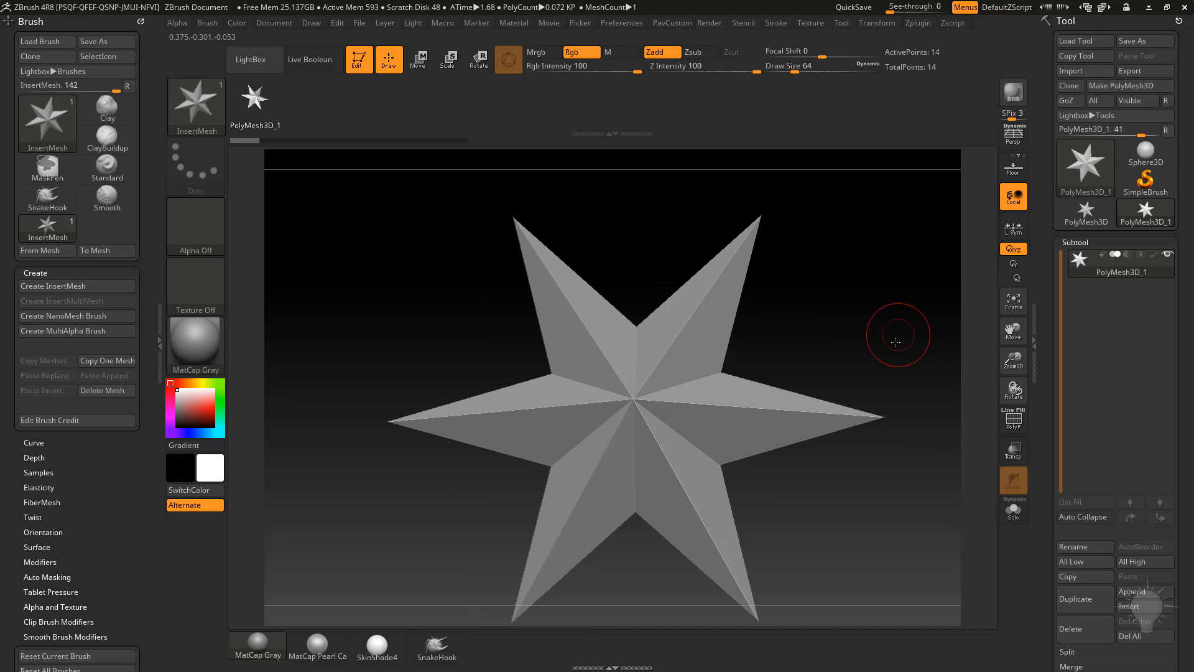
pyautogui.moveTo(851, 332)
pyautogui.keyDown('shift'); pyautogui.mouseDown()
pyautogui.moveTo(821, 309)
pyautogui.moveTo(837, 318)
pyautogui.mouseUp(); pyautogui.keyUp('shift')
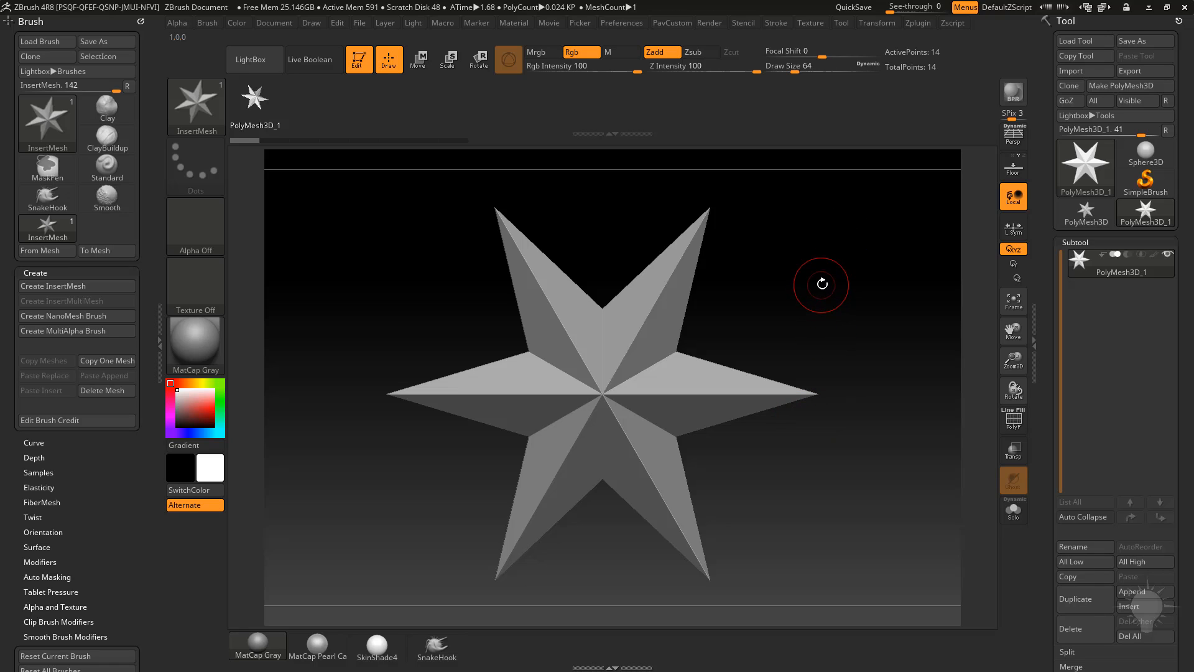
# - Rename the PolyMesh3D_1 subtool as Star
pyautogui.scroll(-3, 1052, 413)
pyautogui.click(1065, 406)
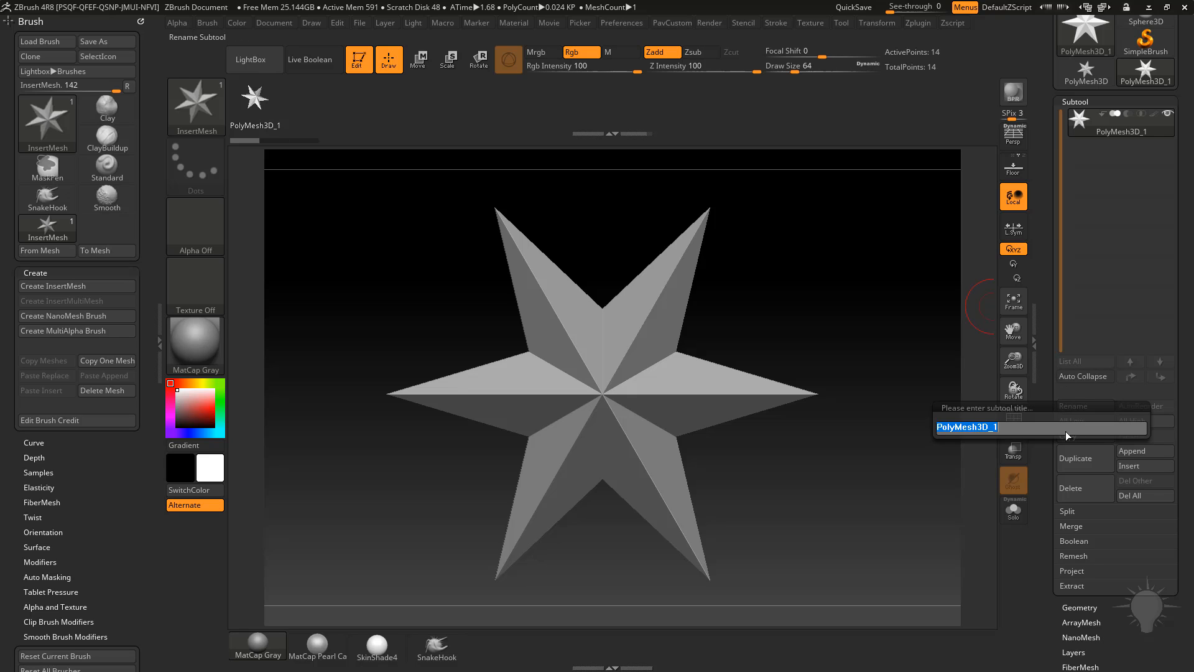
pyautogui.write('Star')
pyautogui.press('Return')
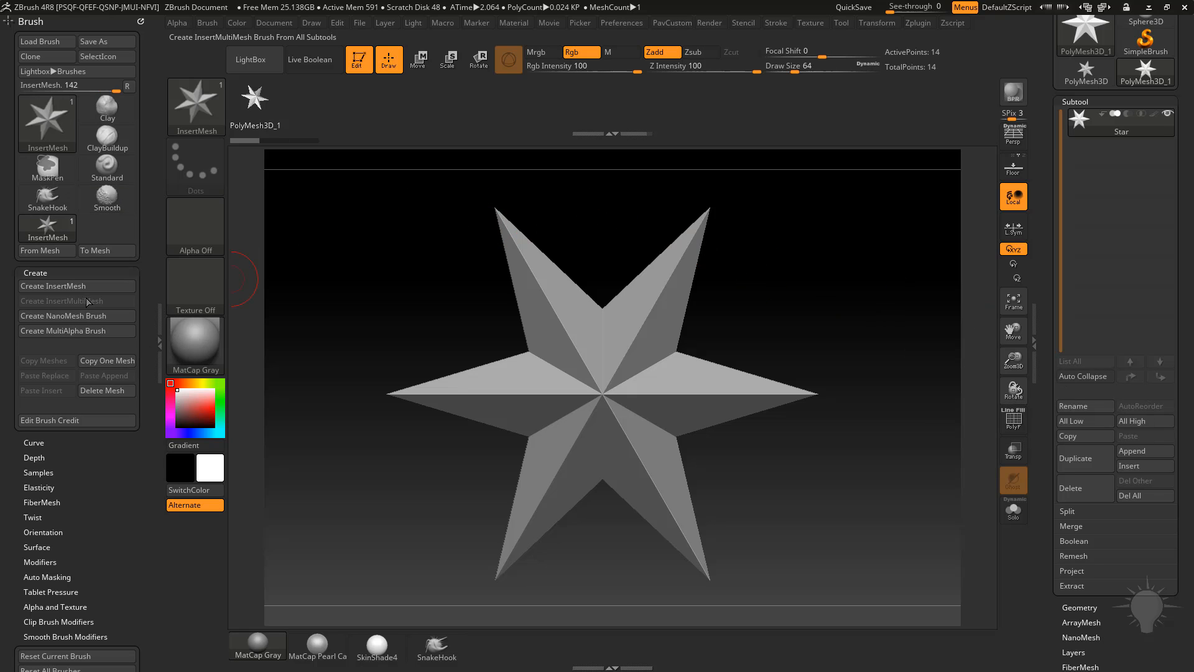
# - Append the renamed star mesh to the current InsertMesh brush and skip the selection note until the next restart
pyautogui.click(56, 285)
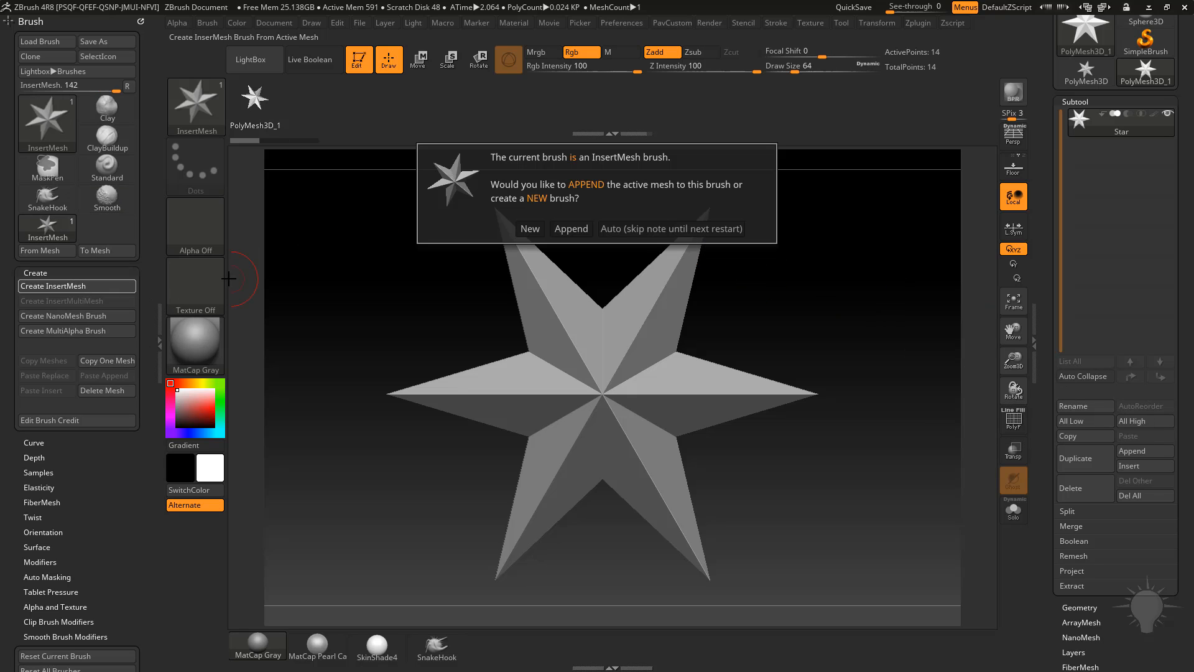
pyautogui.click(572, 229)
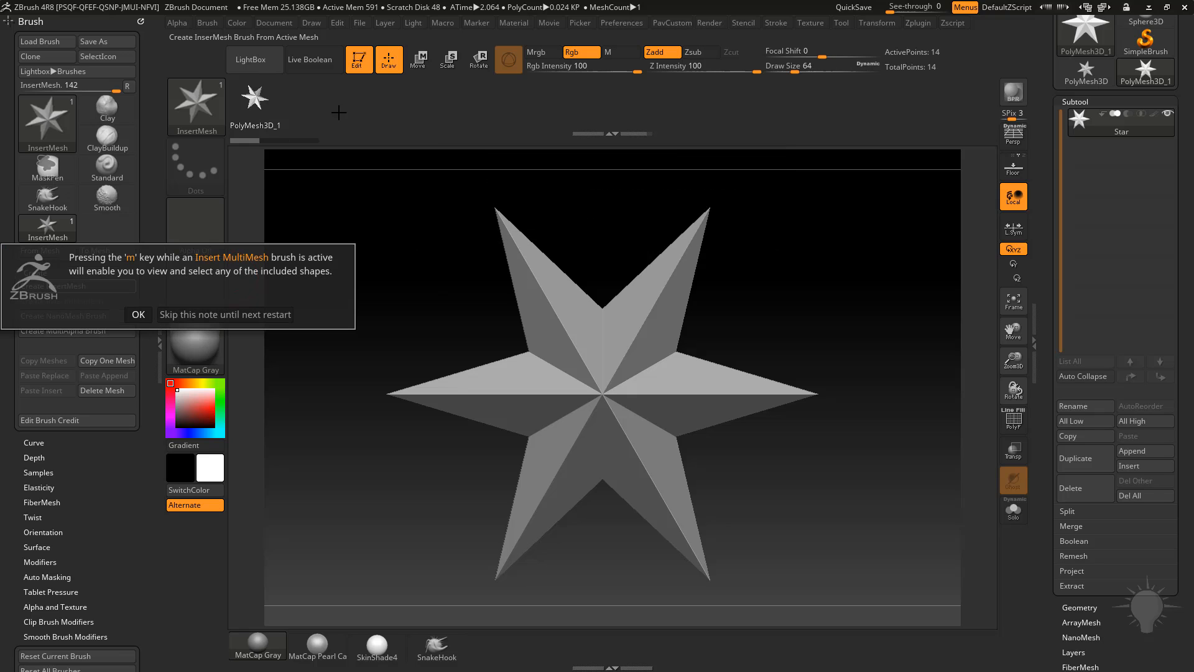
pyautogui.click(216, 314)
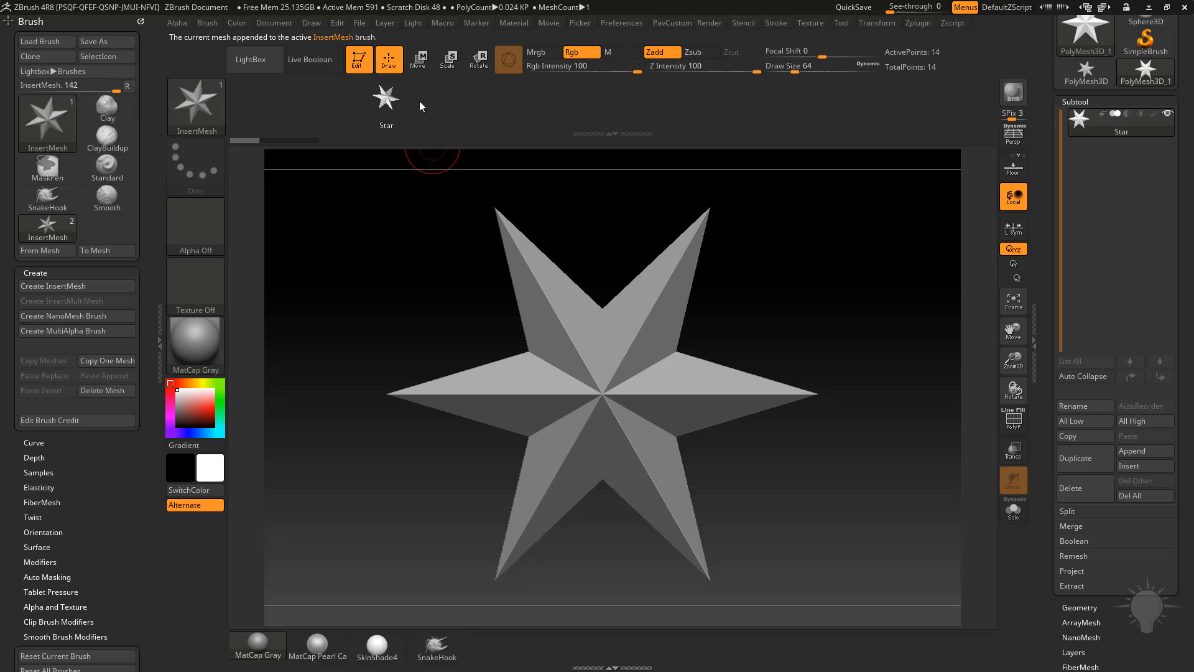
# - Try the brush's Star mesh by inserting five small stars on the large star, and undo all of them
pyautogui.moveTo(566, 376); pyautogui.dragTo(630, 404)
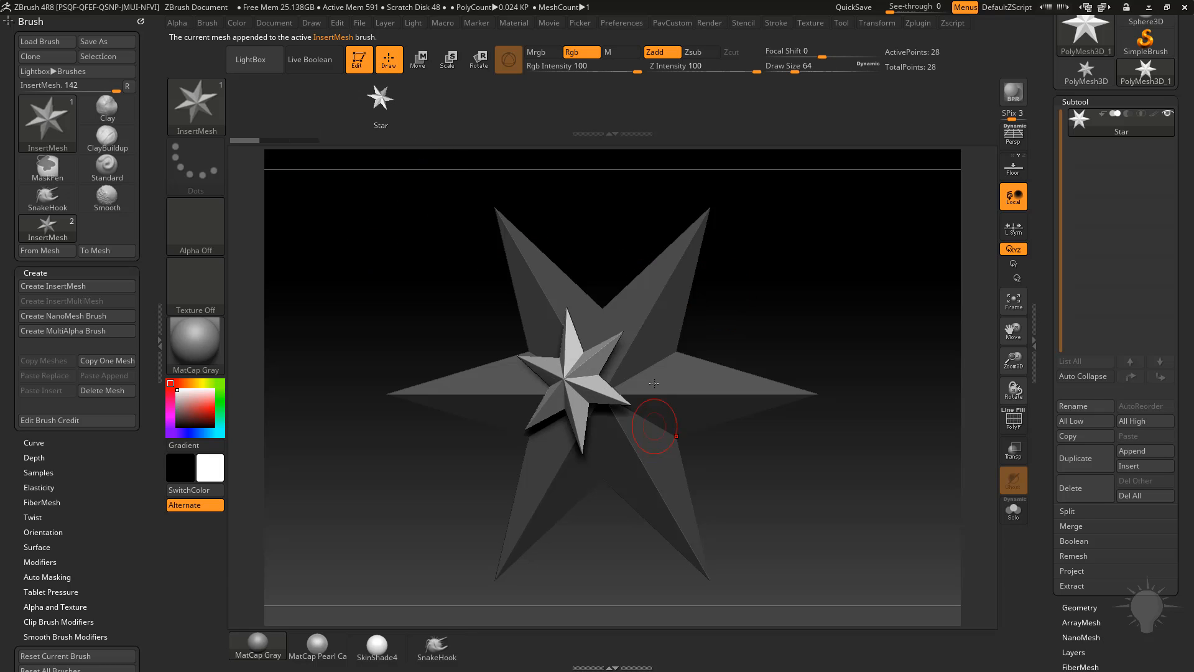
pyautogui.moveTo(668, 350); pyautogui.dragTo(733, 372)
pyautogui.moveTo(536, 425); pyautogui.dragTo(590, 428)
pyautogui.moveTo(521, 361); pyautogui.dragTo(569, 372)
pyautogui.moveTo(575, 354); pyautogui.dragTo(640, 386)
pyautogui.hotkey('ctrl', 'z')
pyautogui.hotkey('ctrl', 'z')
pyautogui.hotkey('ctrl', 'z')
pyautogui.hotkey('ctrl', 'z')
pyautogui.hotkey('ctrl', 'z')
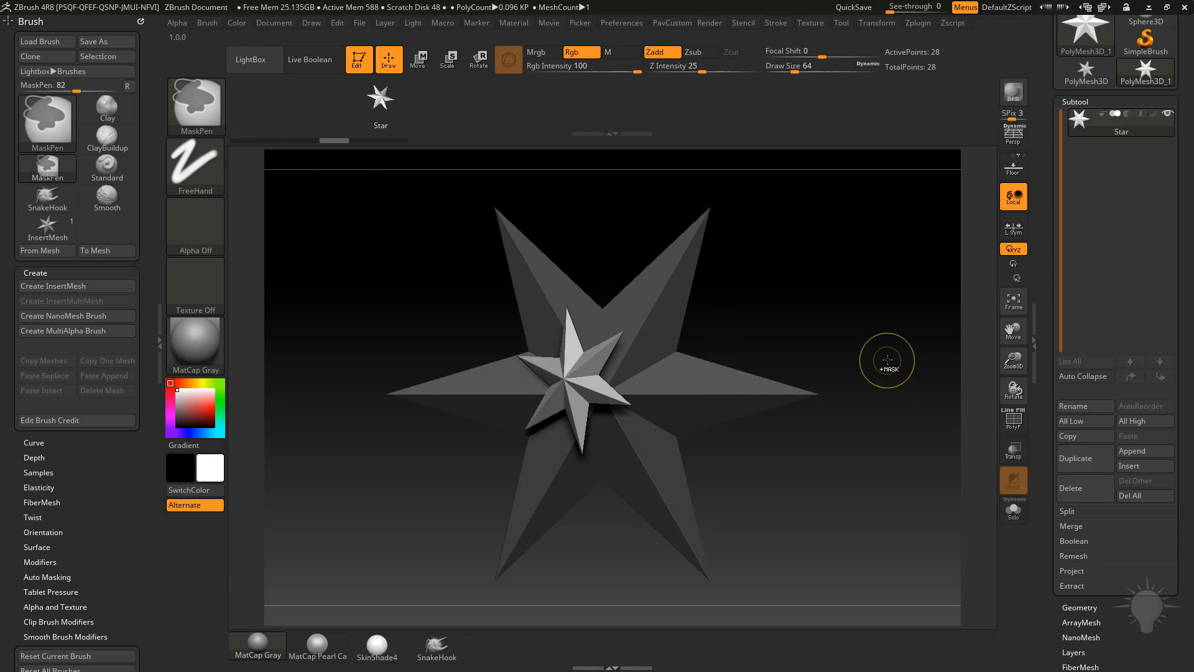
# - Load the IMM_Base_Primitives.ZTL tool from the ZTools folder
pyautogui.moveTo(1052, 272); pyautogui.dragTo(1034, 414)
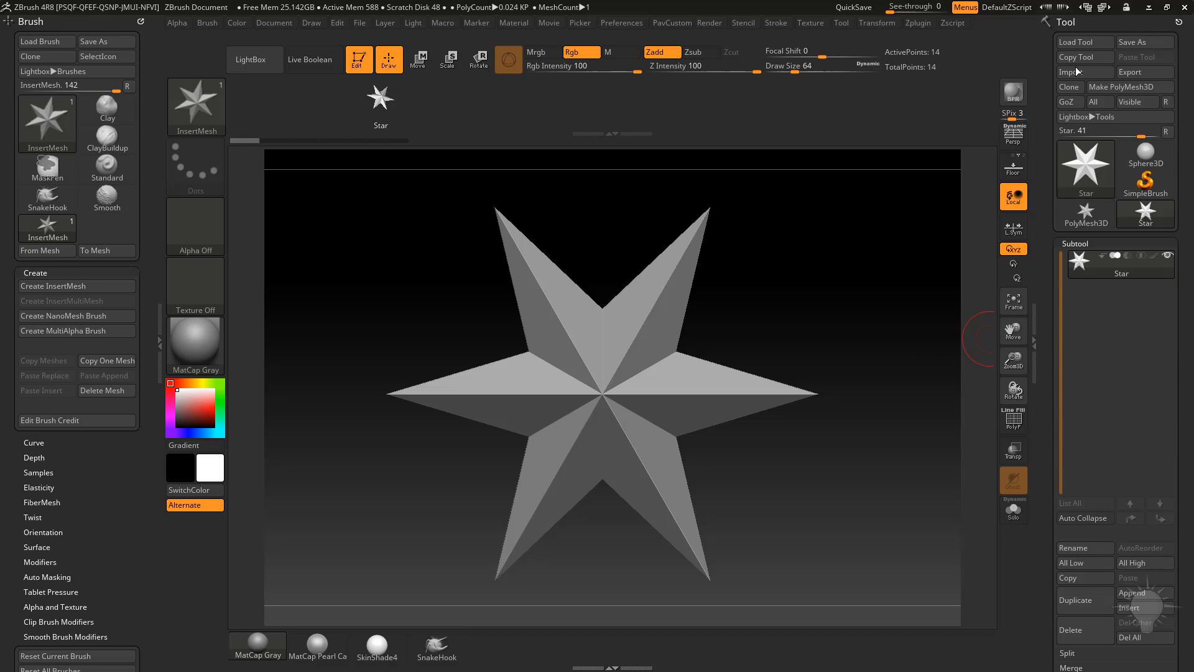
pyautogui.click(1076, 43)
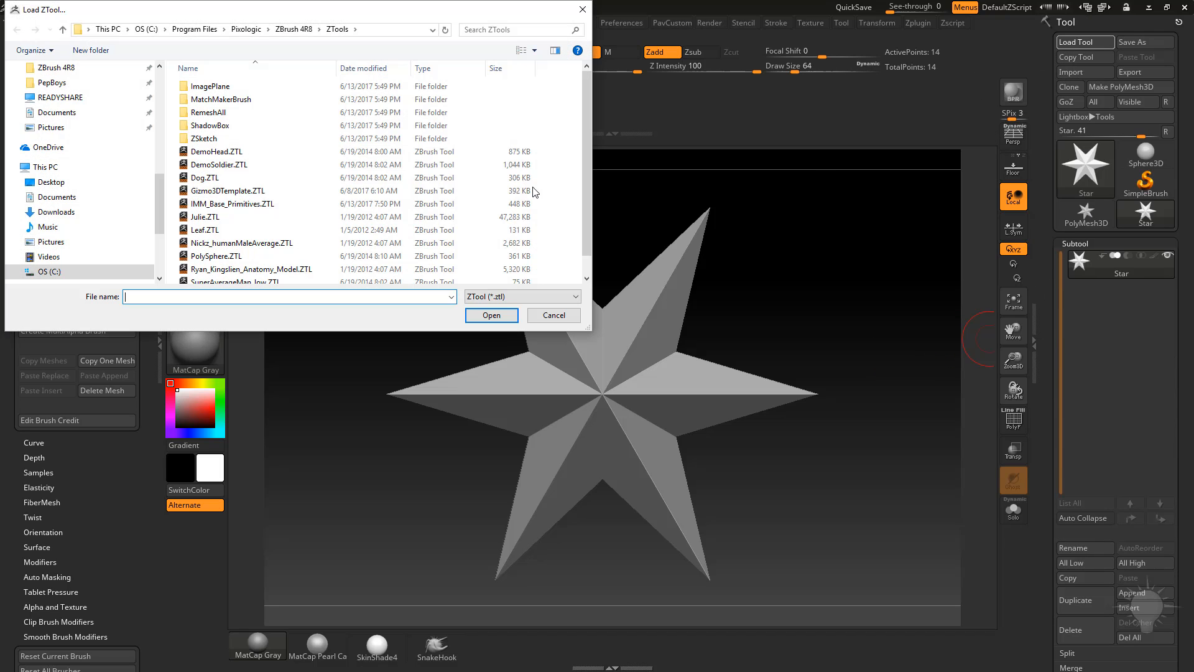
pyautogui.doubleClick(217, 204)
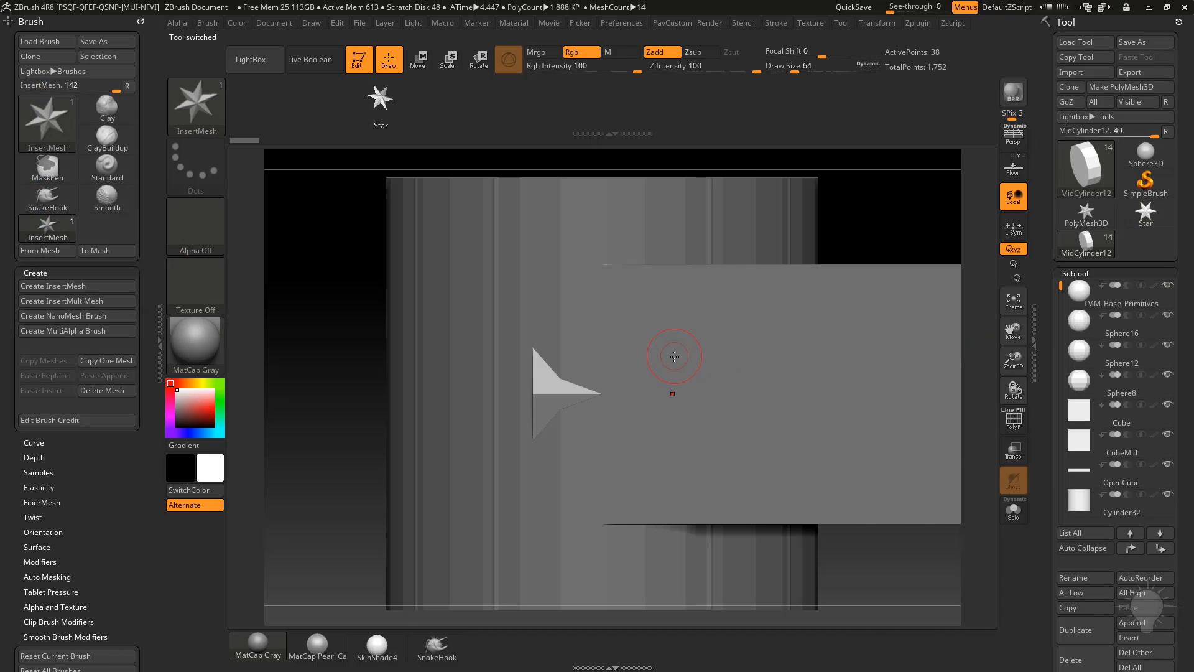
# - Switch to the IMM_Base_Primitives brush and browse the primitive meshes it contains
pyautogui.press('b')
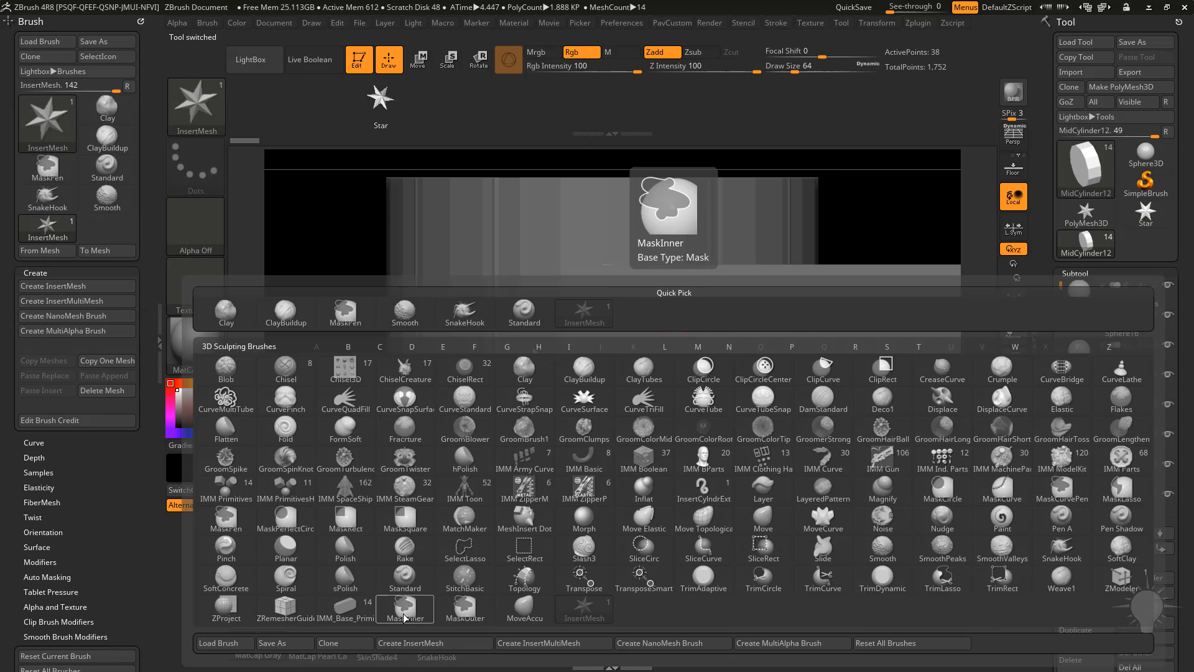
pyautogui.click(345, 609)
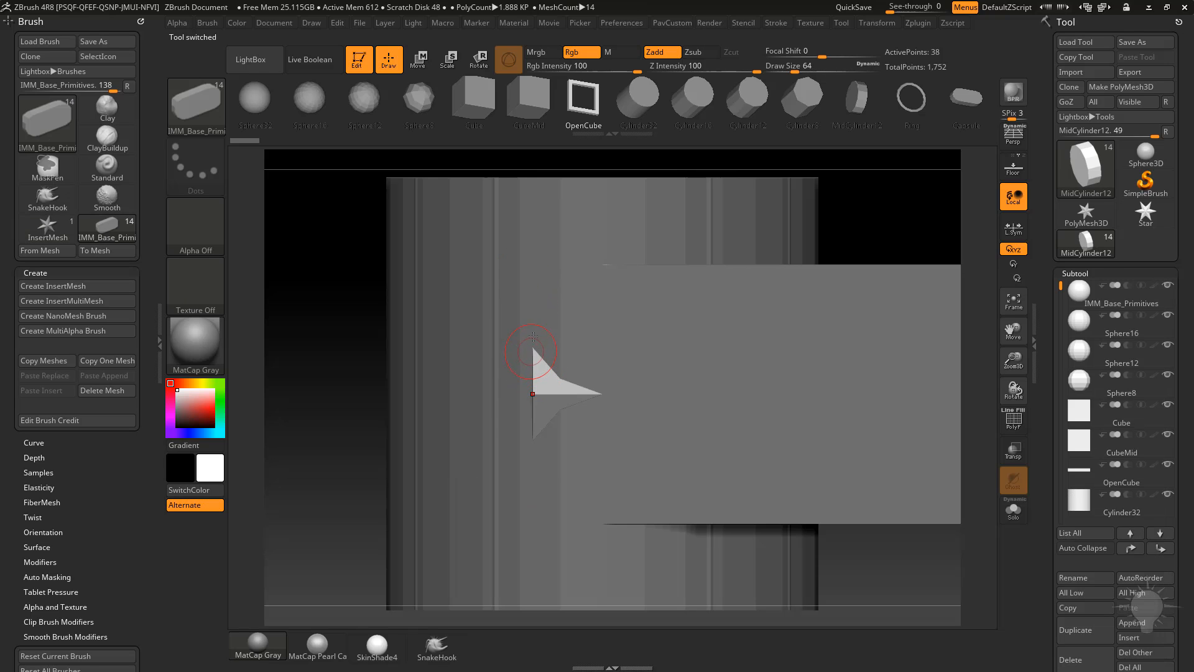
pyautogui.moveTo(578, 125); pyautogui.dragTo(528, 128)
pyautogui.press('m')
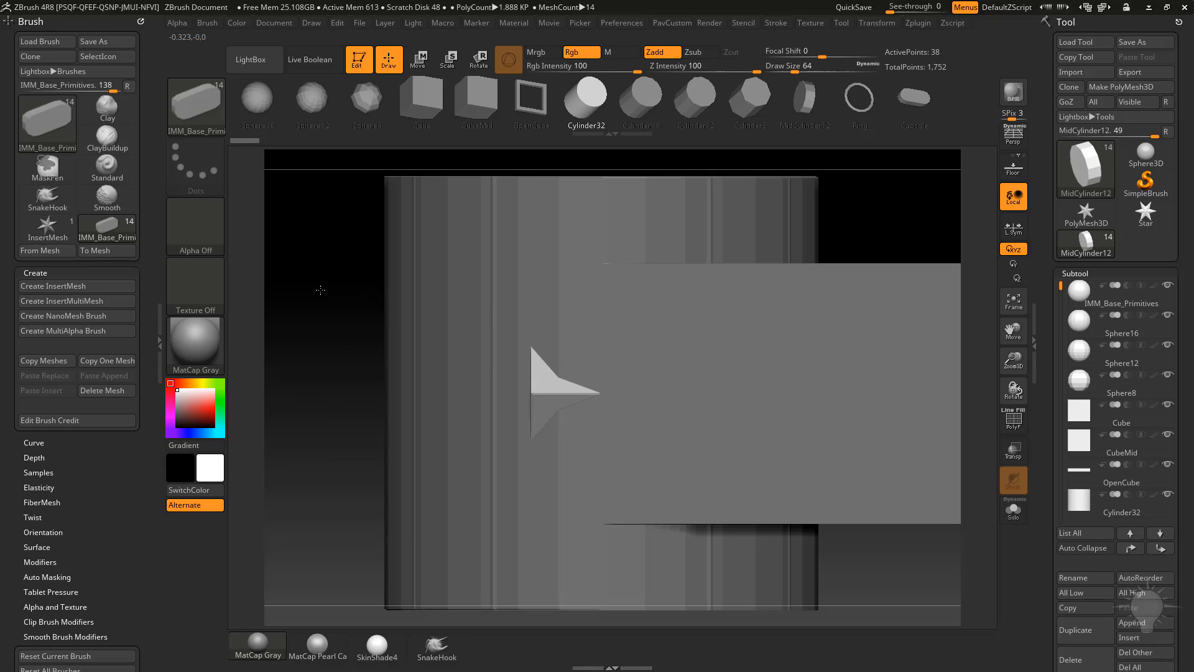
# - Select the first subtool, IMM_Base_Primitives, and rename it as Sphere32
pyautogui.keyDown('alt'); pyautogui.moveTo(322, 288); pyautogui.dragTo(314, 237); pyautogui.keyUp('alt')
pyautogui.moveTo(749, 229)
pyautogui.keyDown('alt'); pyautogui.mouseDown()
pyautogui.moveTo(633, 243)
pyautogui.moveTo(761, 357)
pyautogui.mouseUp(); pyautogui.keyUp('alt')
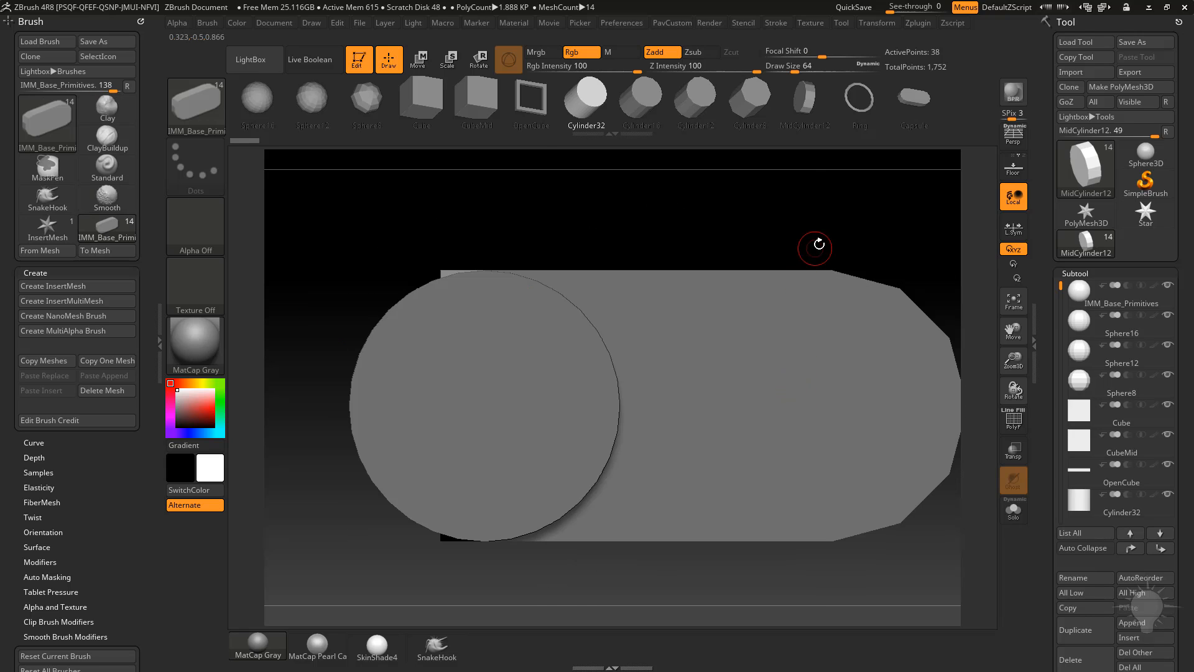
pyautogui.keyDown('alt'); pyautogui.moveTo(819, 243); pyautogui.dragTo(812, 252); pyautogui.keyUp('alt')
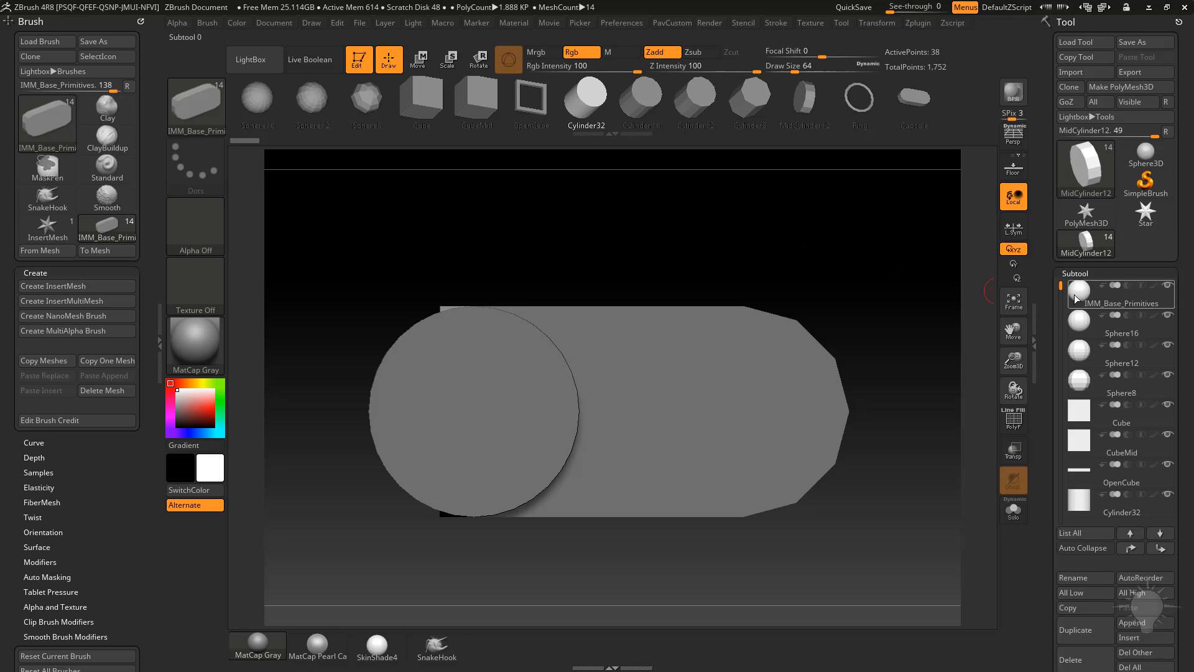
pyautogui.moveTo(1057, 308); pyautogui.dragTo(1052, 263)
pyautogui.click(1122, 302)
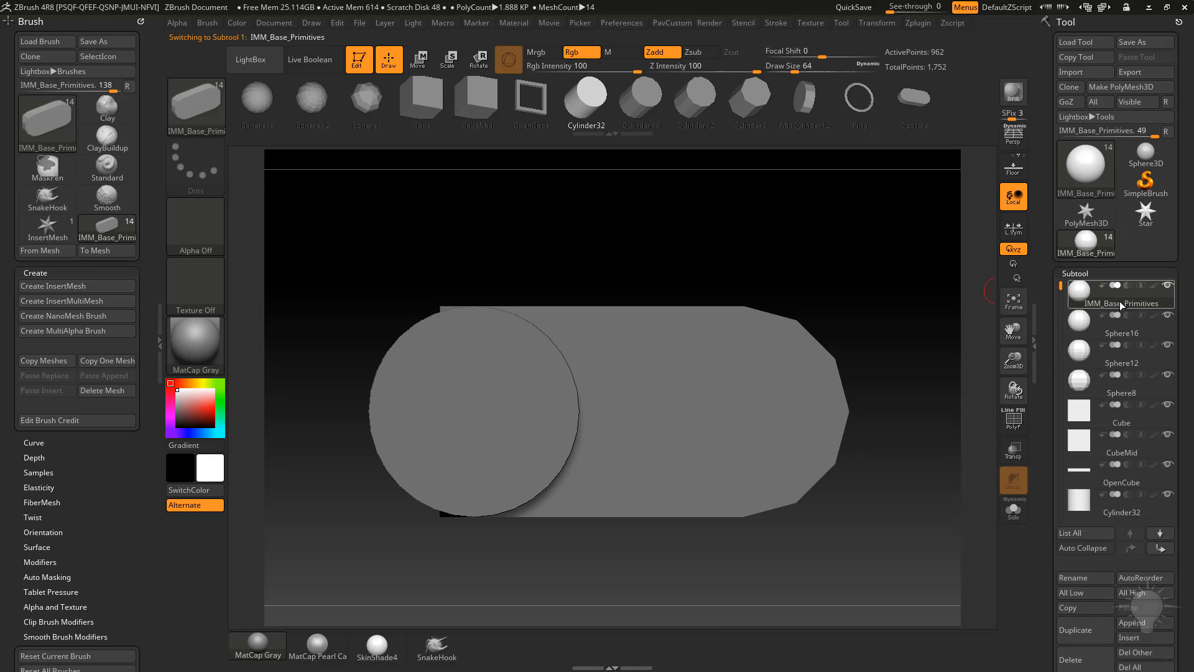
pyautogui.moveTo(1050, 349); pyautogui.dragTo(1051, 302)
pyautogui.click(1082, 525)
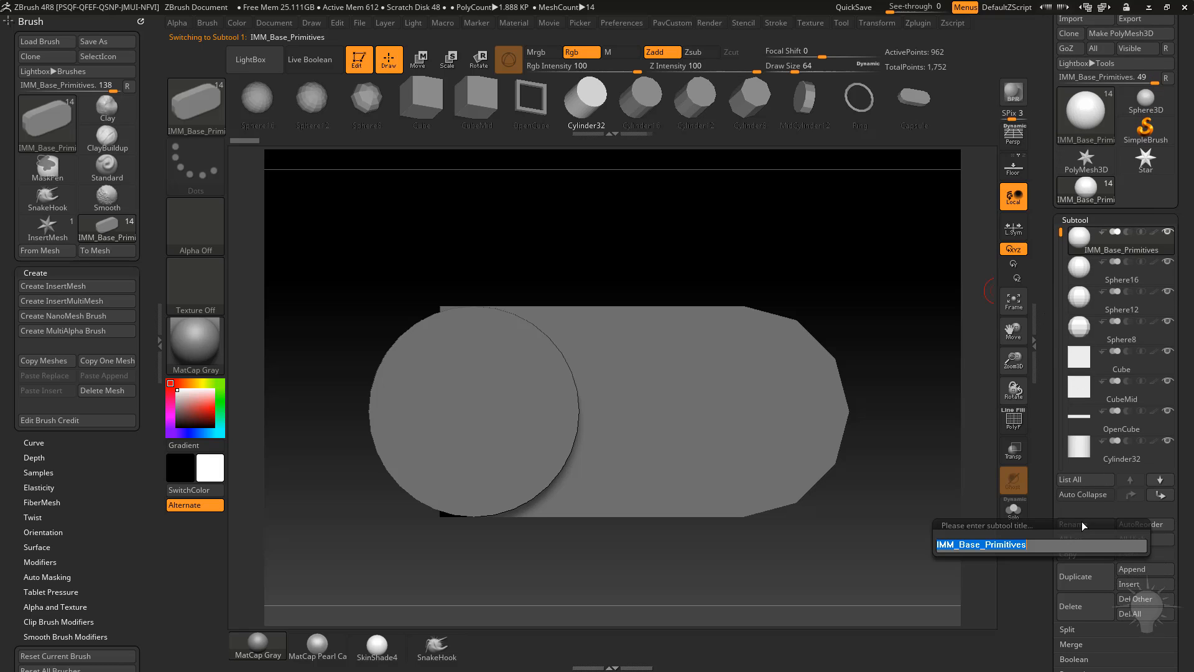
pyautogui.write('Sphere32')
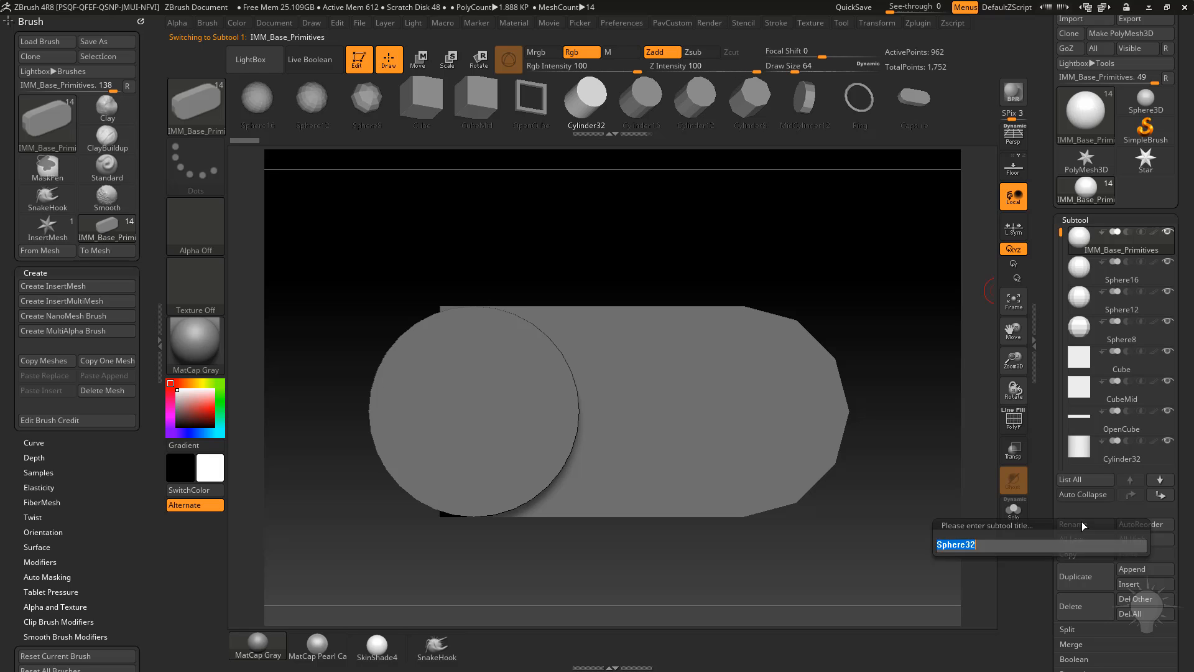
pyautogui.press('Return')
# - Isolate the Sphere32 subtool with Solo and turn on its polyframe display
pyautogui.click(1013, 508)
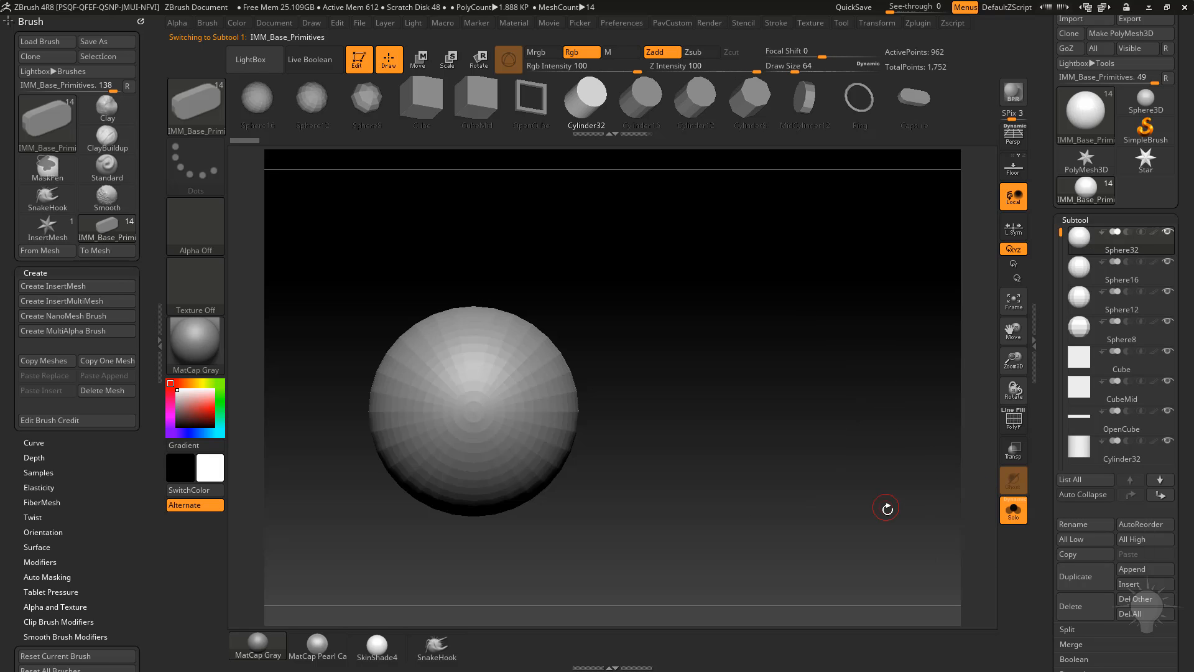
pyautogui.press('w')
pyautogui.click(1000, 424)
pyautogui.press('q')
pyautogui.keyDown('shift'); pyautogui.moveTo(949, 440); pyautogui.dragTo(943, 472); pyautogui.keyUp('shift')
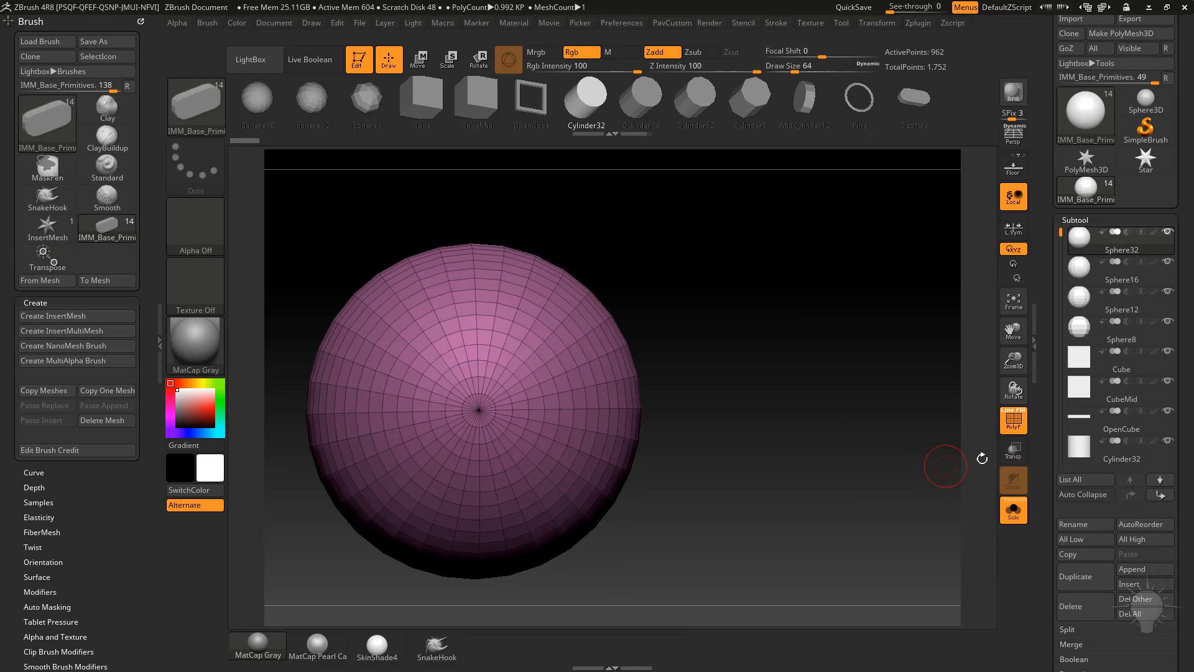
# - Turn off the polyframe display and Solo mode to show all the primitive subtools together
pyautogui.click(1010, 427)
pyautogui.click(1013, 508)
pyautogui.moveTo(871, 285); pyautogui.dragTo(782, 312)
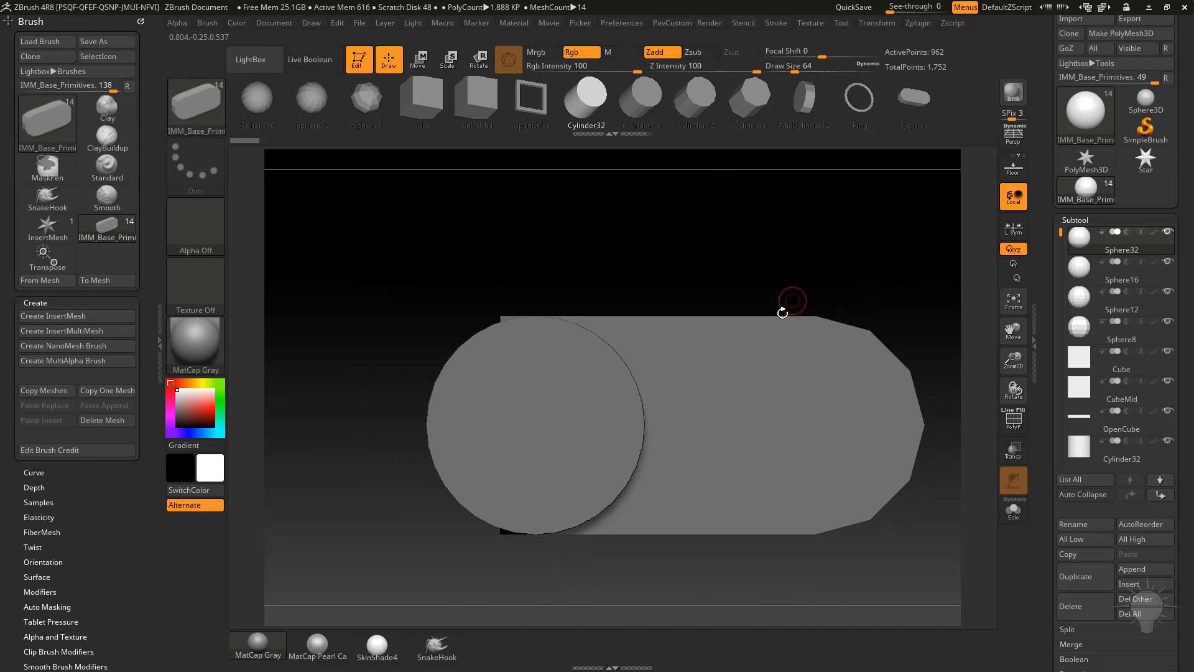
pyautogui.moveTo(666, 292); pyautogui.dragTo(634, 318)
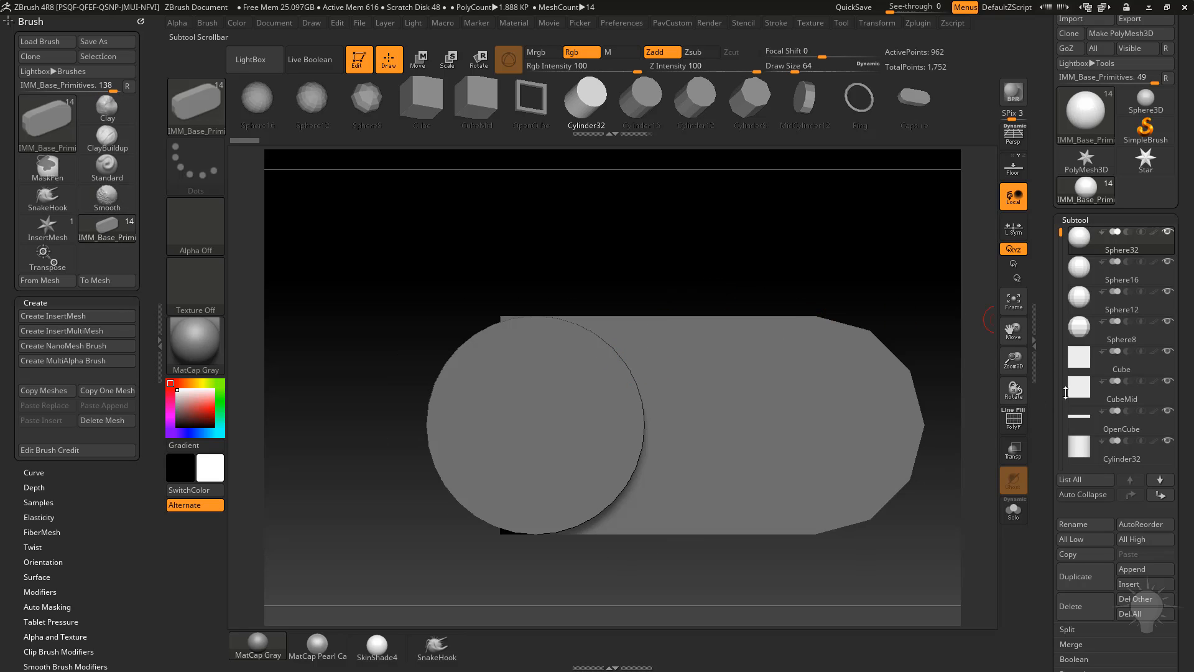
# - Use transparency to compare the sizes of the OpenCube and Ring subtools with the rest of the tool
pyautogui.click(1016, 458)
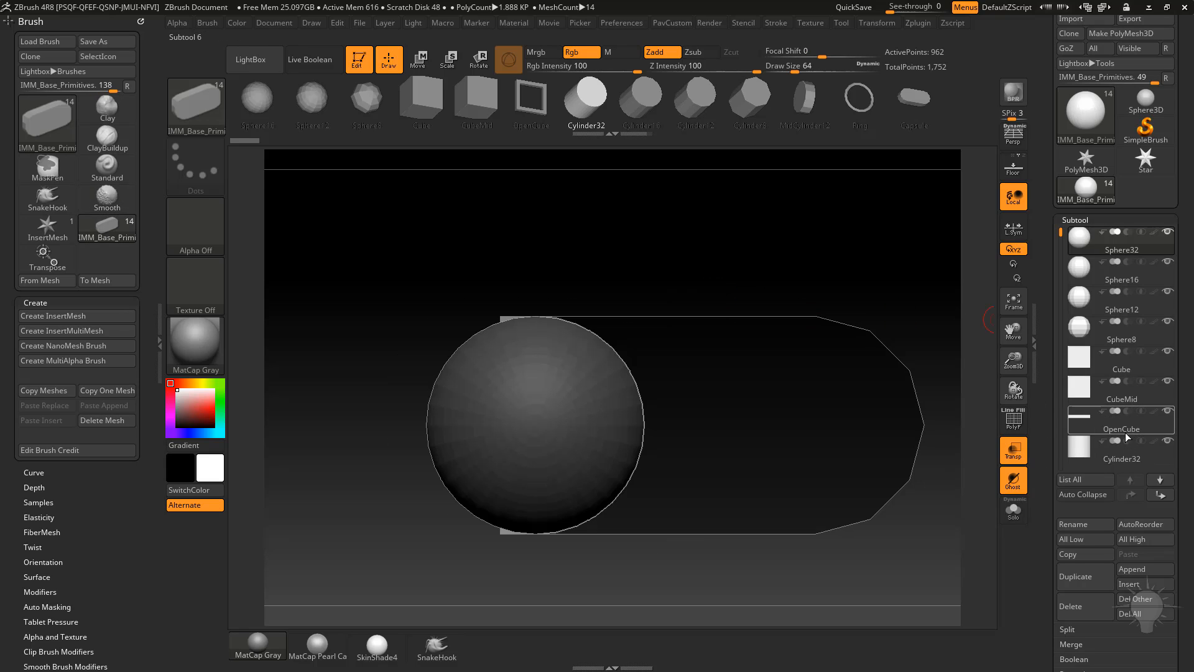
pyautogui.click(1127, 432)
pyautogui.moveTo(841, 302); pyautogui.dragTo(960, 321)
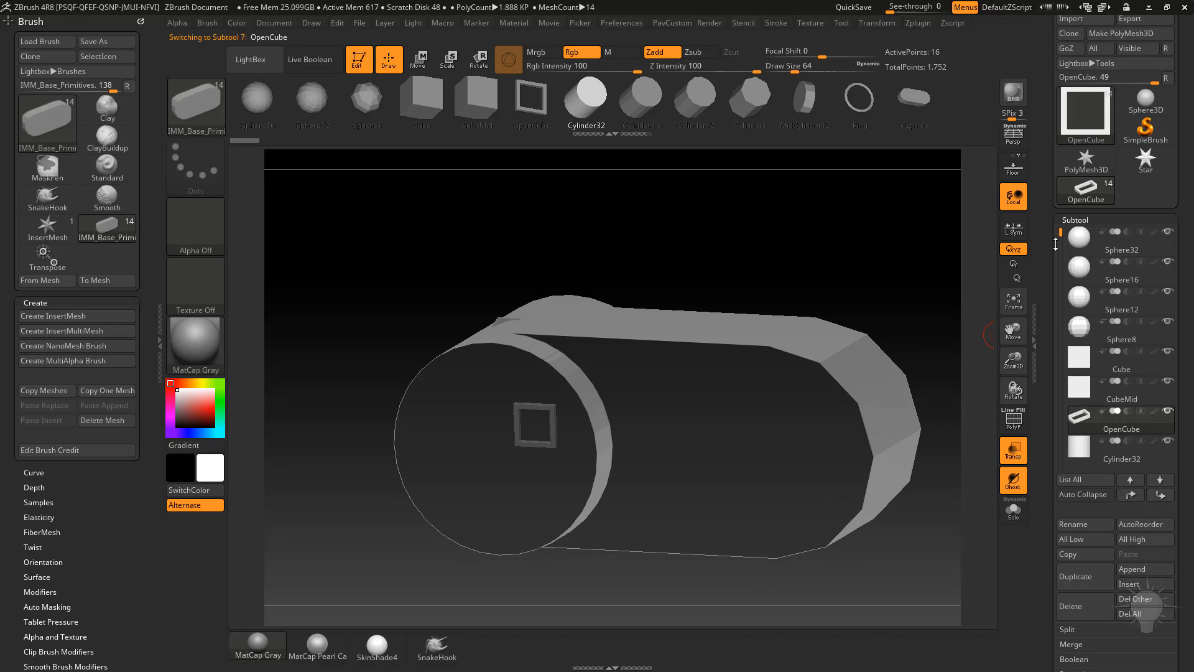
pyautogui.moveTo(1056, 244); pyautogui.dragTo(1058, 364)
pyautogui.click(1113, 390)
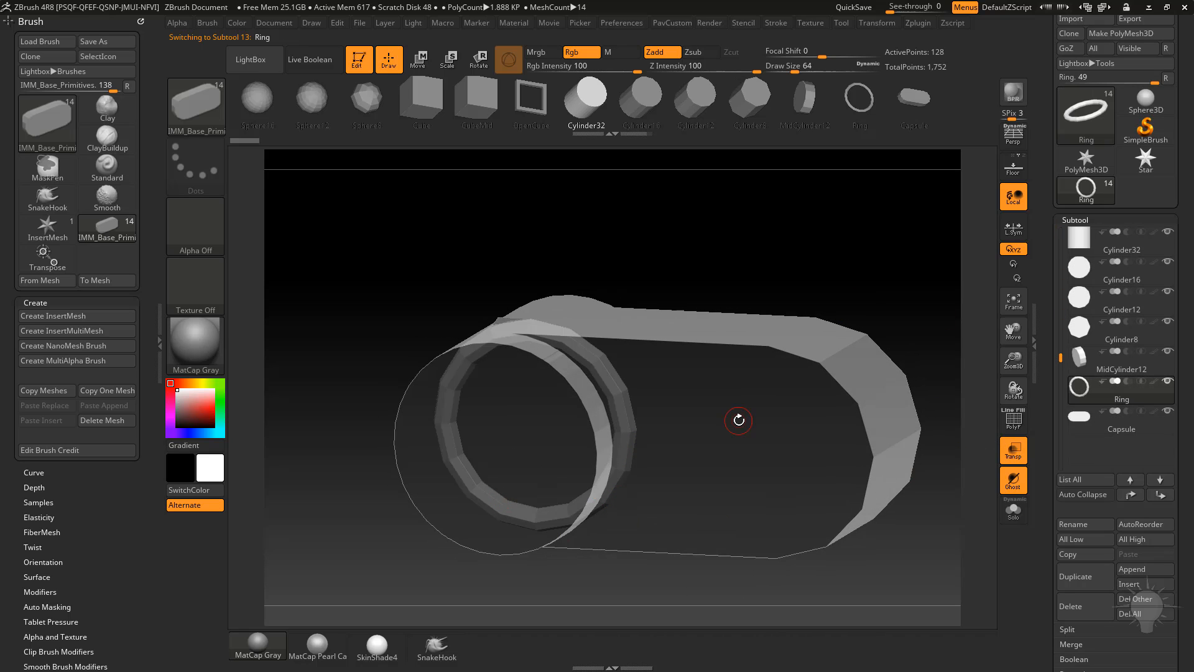
pyautogui.click(1013, 449)
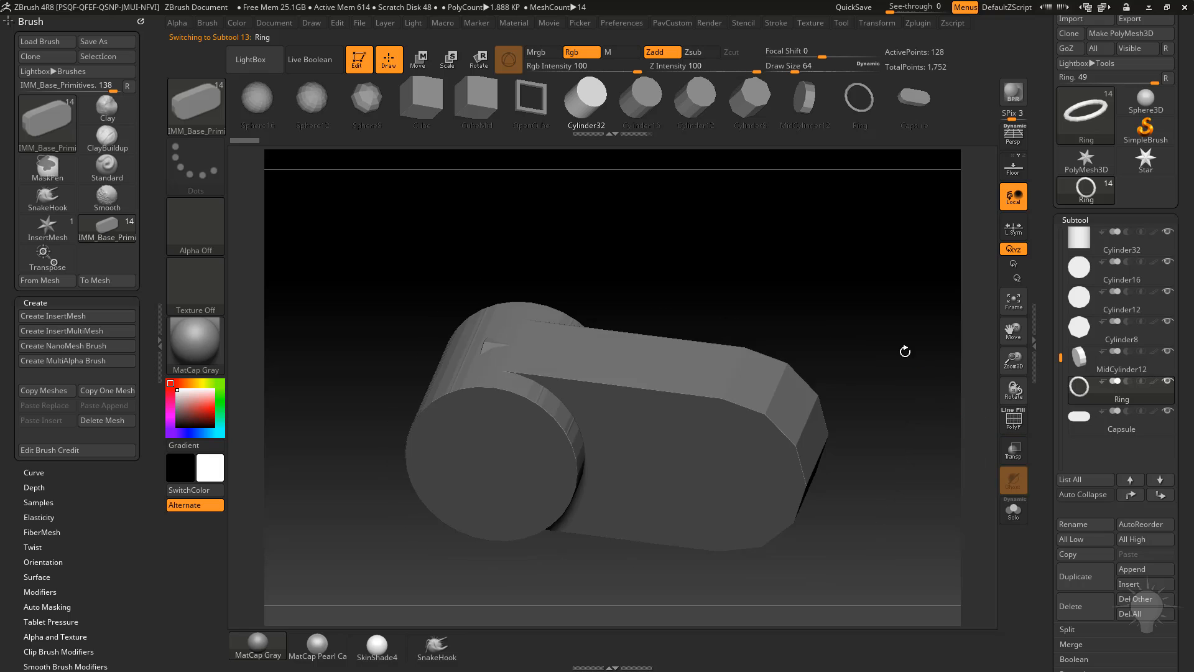
# - Set the brush Draw Size to 140
pyautogui.moveTo(801, 306); pyautogui.dragTo(817, 326)
pyautogui.press('s')
pyautogui.moveTo(820, 328); pyautogui.dragTo(834, 327)
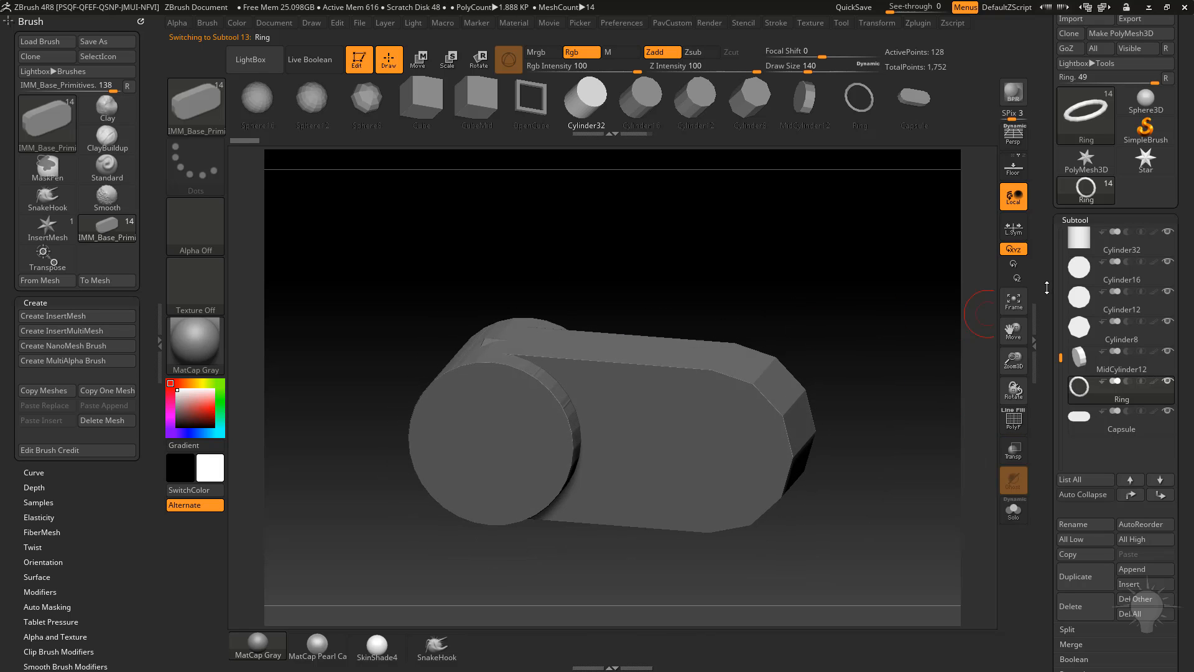
# - Apply the Unify deformation to the Sphere32 subtool and repeat it on all the other subtools
pyautogui.moveTo(1059, 355); pyautogui.dragTo(1046, 211)
pyautogui.click(1123, 252)
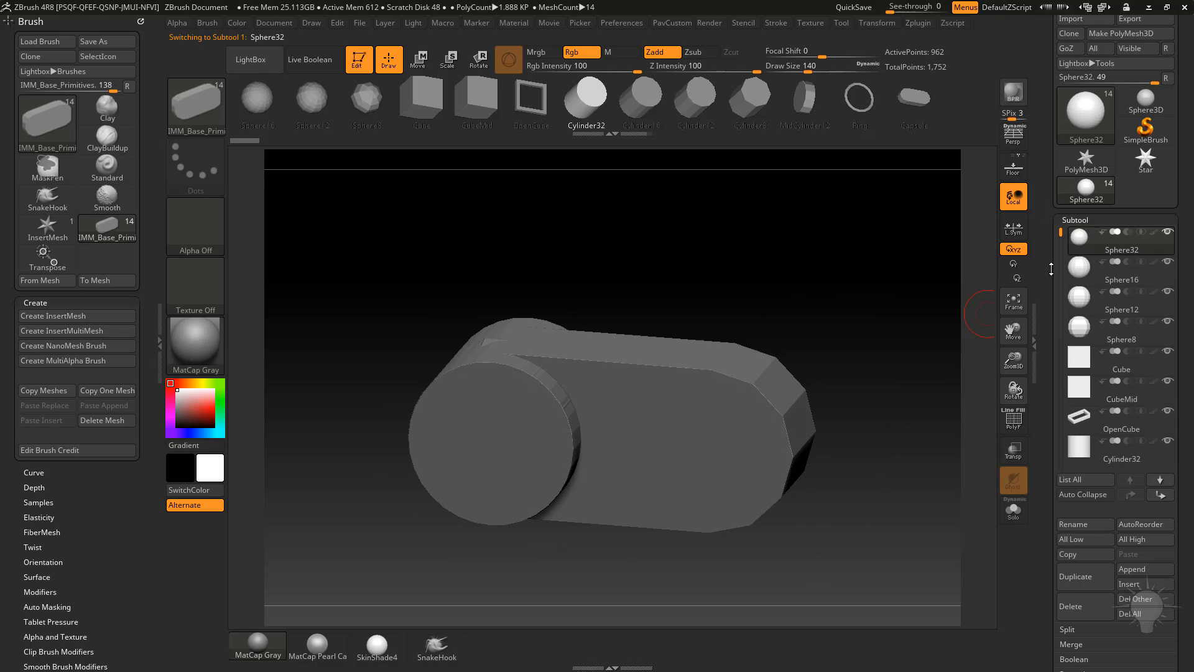
pyautogui.scroll(-10, 1074, 230)
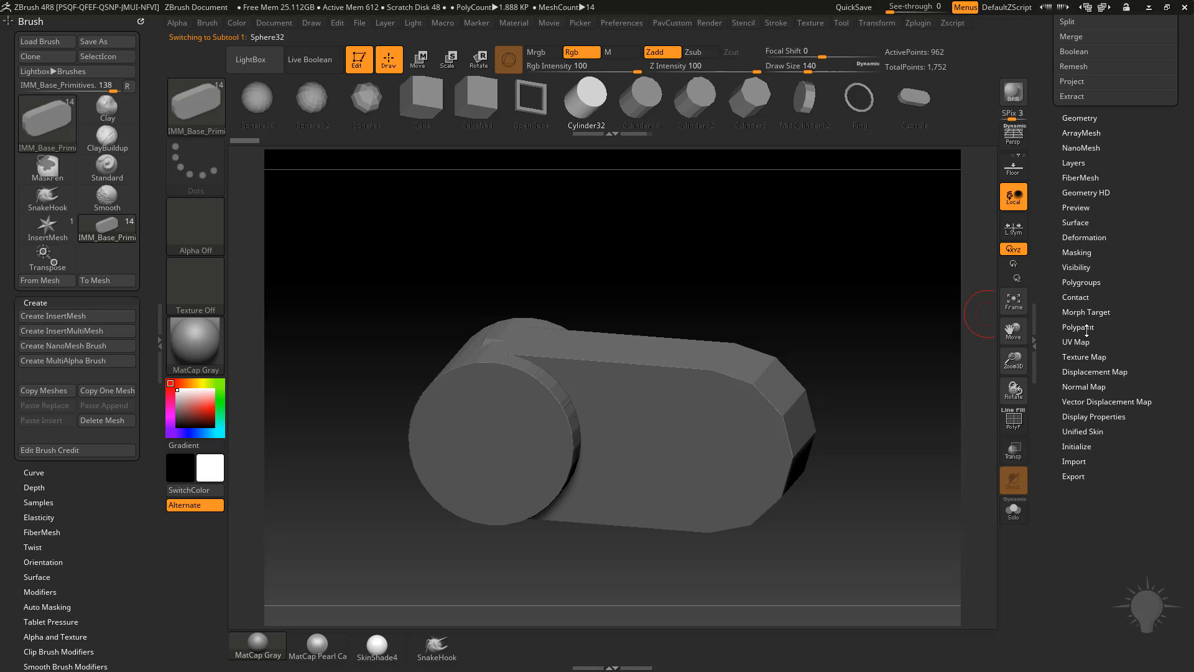
pyautogui.click(1084, 237)
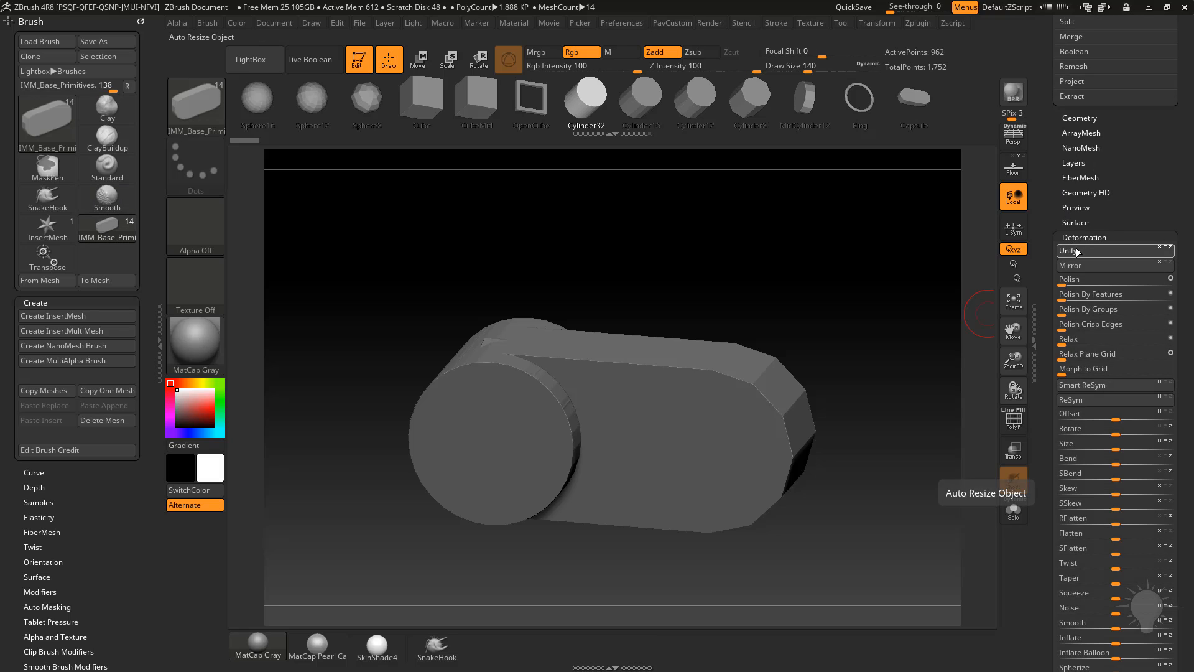
pyautogui.scroll(-5, 1088, 311)
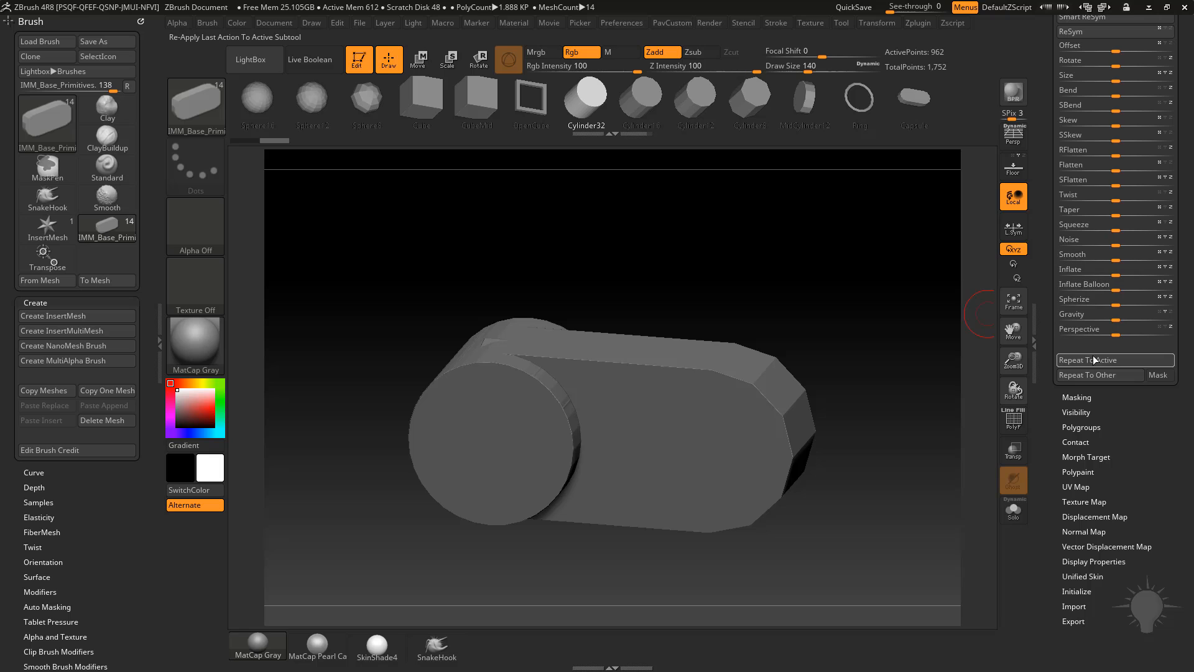
pyautogui.click(1094, 359)
# - Turn on transparency and examine the unified sizes of the Sphere32 and OpenCube subtools
pyautogui.click(1013, 450)
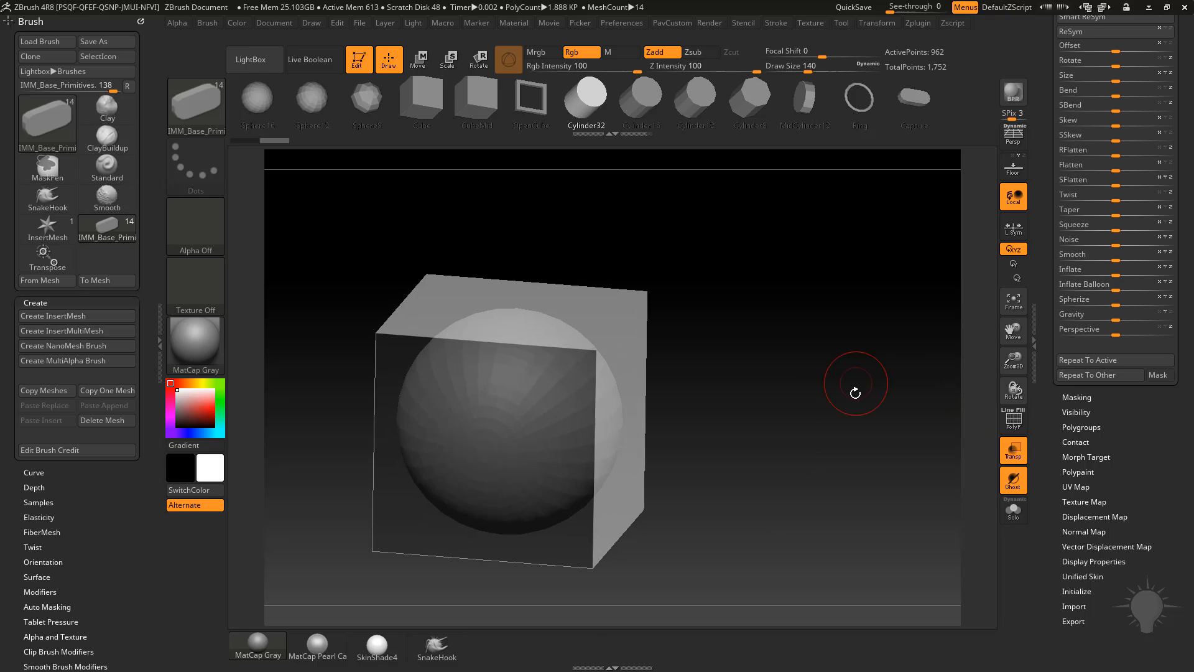
pyautogui.moveTo(855, 393); pyautogui.dragTo(868, 376)
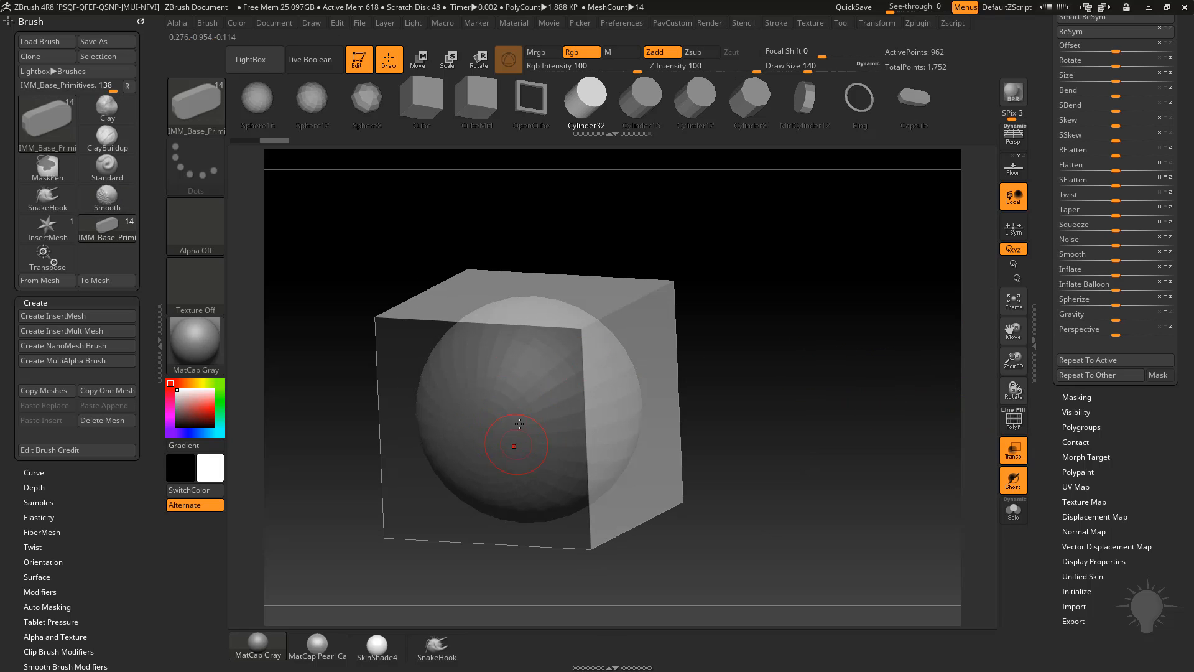
pyautogui.moveTo(771, 355); pyautogui.dragTo(740, 363)
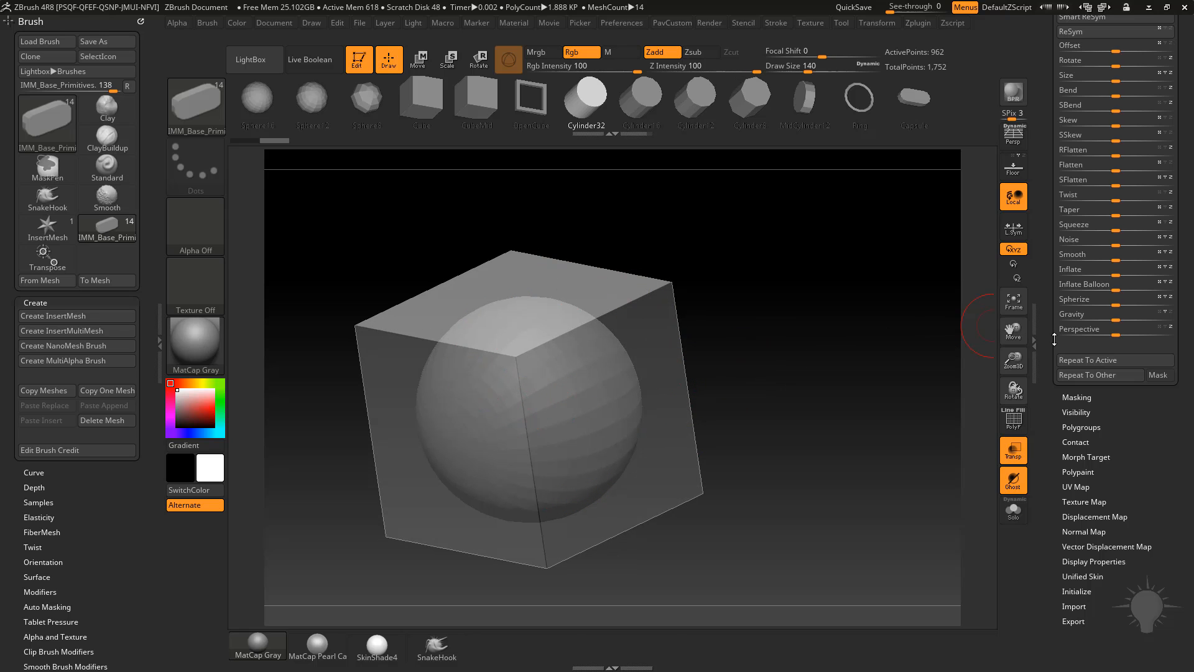
pyautogui.moveTo(1047, 319); pyautogui.dragTo(1051, 475)
pyautogui.keyDown('shift'); pyautogui.moveTo(789, 325); pyautogui.dragTo(800, 355); pyautogui.keyUp('shift')
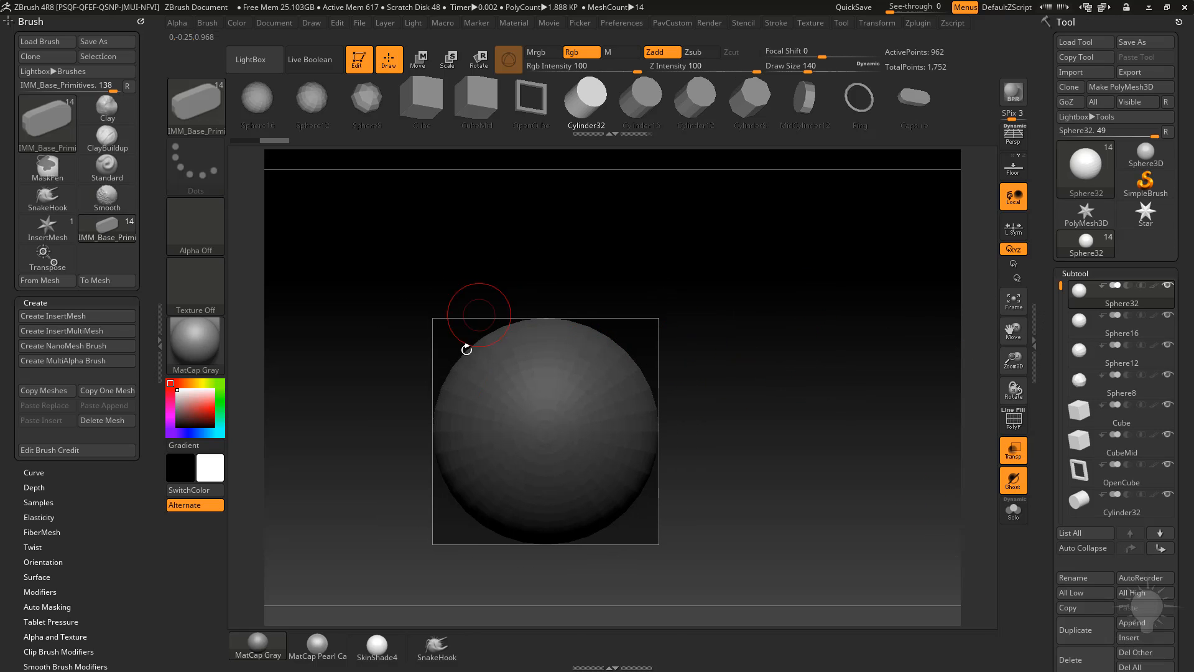
pyautogui.moveTo(861, 319); pyautogui.dragTo(872, 365)
pyautogui.click(1150, 473)
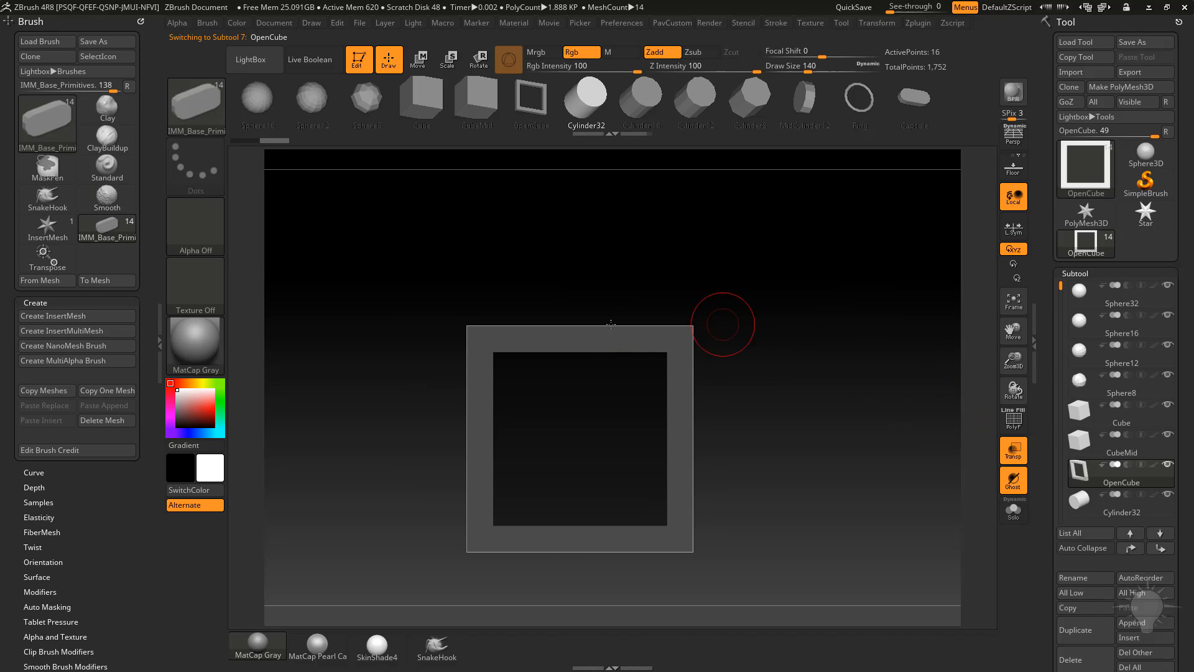
# - Create an InsertMultiMesh brush from the tool's subtools and choose CubeMid among the new brush's meshes
pyautogui.click(86, 334)
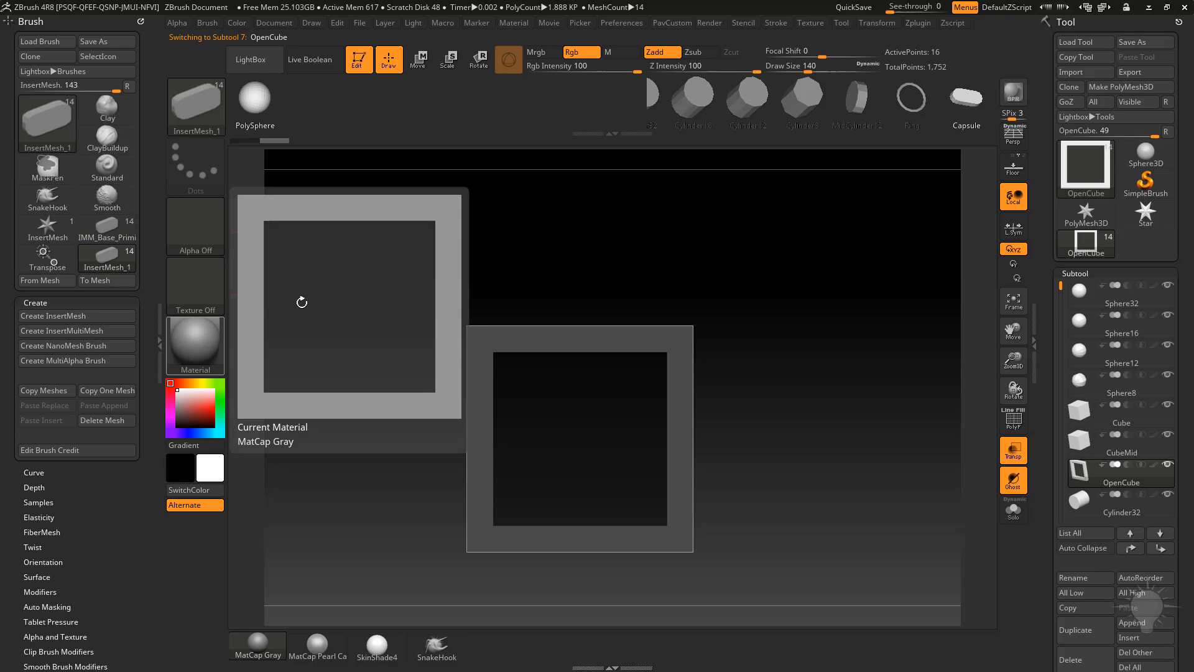
pyautogui.click(743, 98)
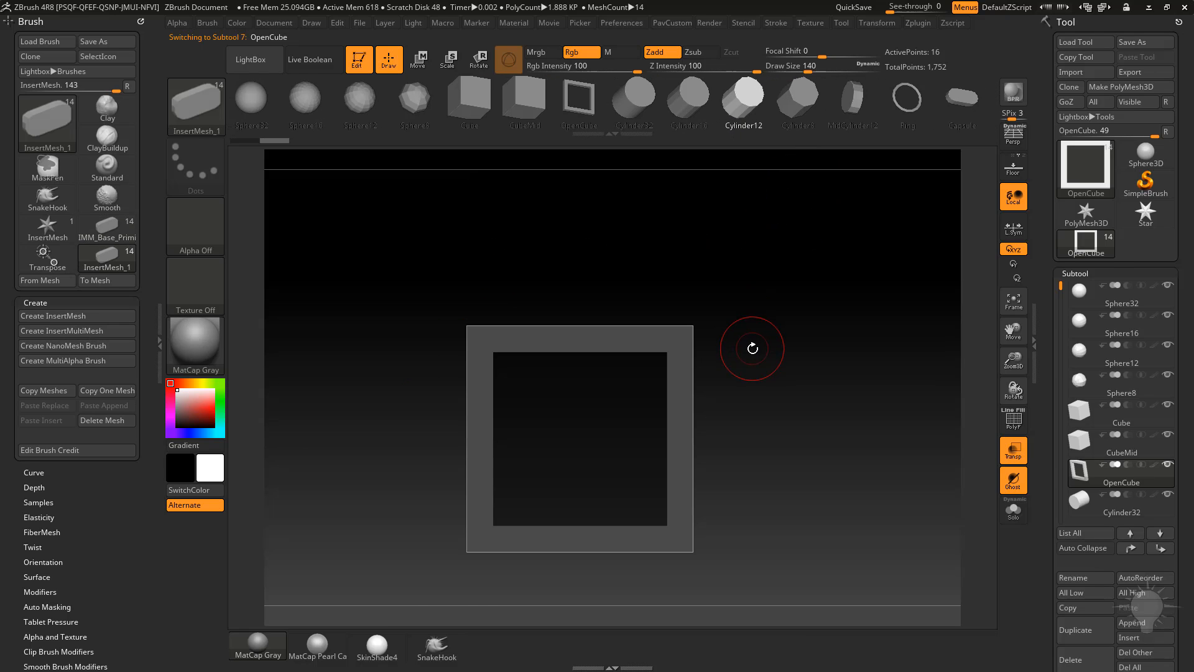
pyautogui.press('b')
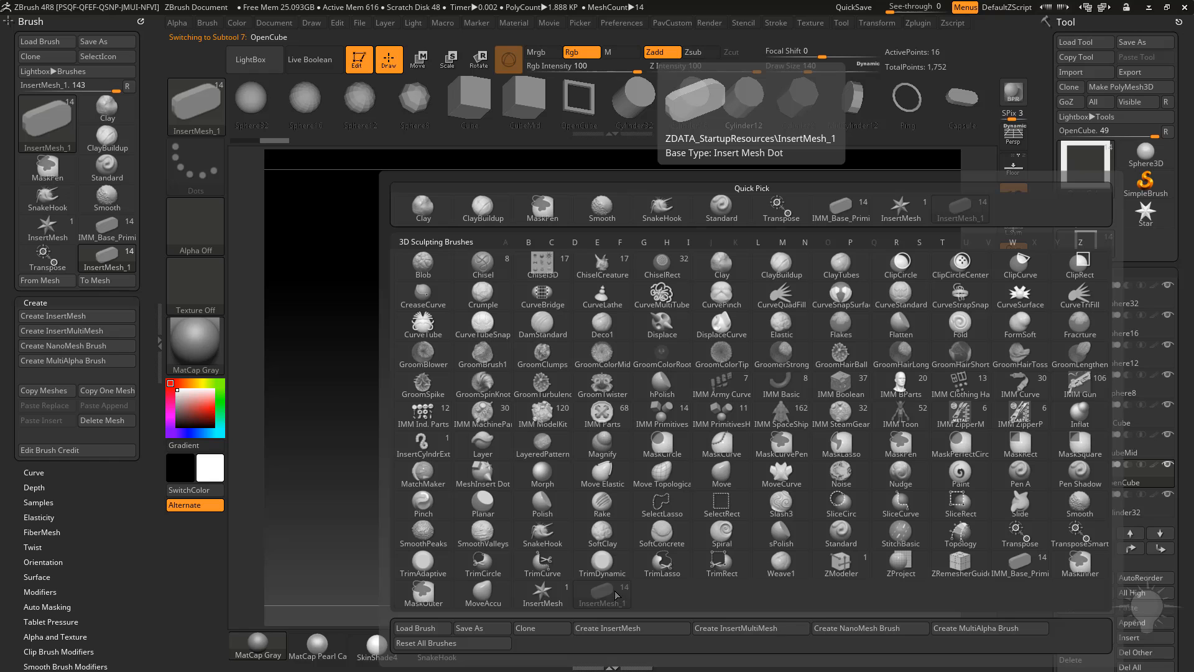
pyautogui.click(601, 593)
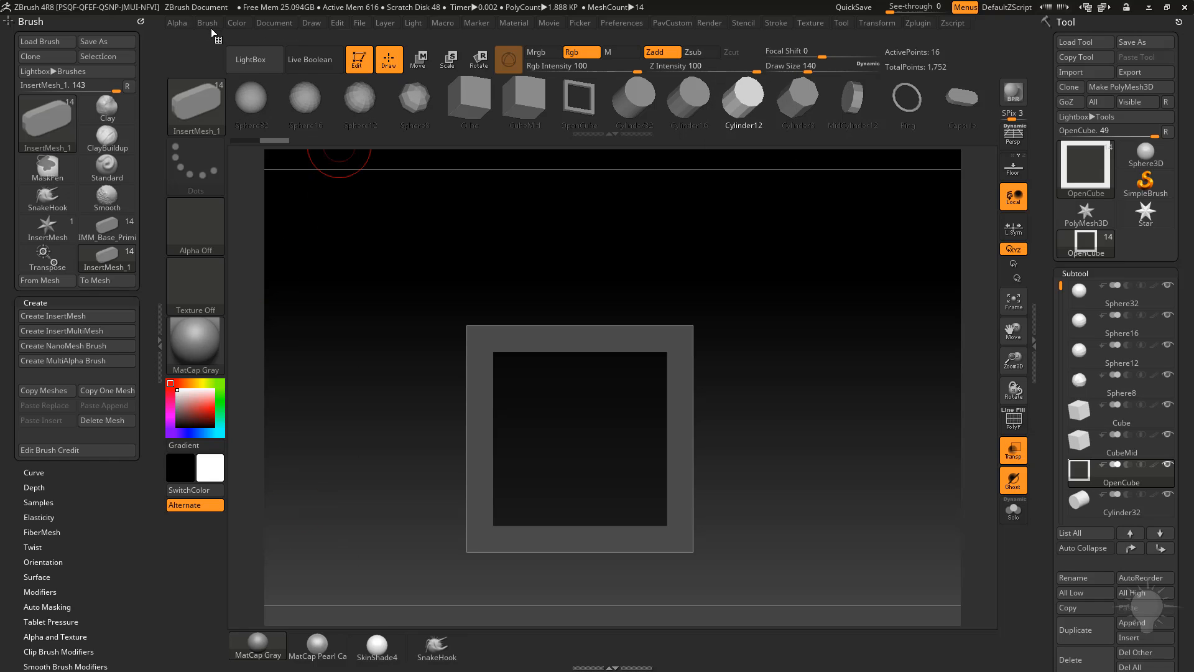
pyautogui.moveTo(622, 103)
pyautogui.mouseDown()
pyautogui.moveTo(736, 115)
pyautogui.moveTo(443, 106)
pyautogui.moveTo(618, 101)
pyautogui.mouseUp()
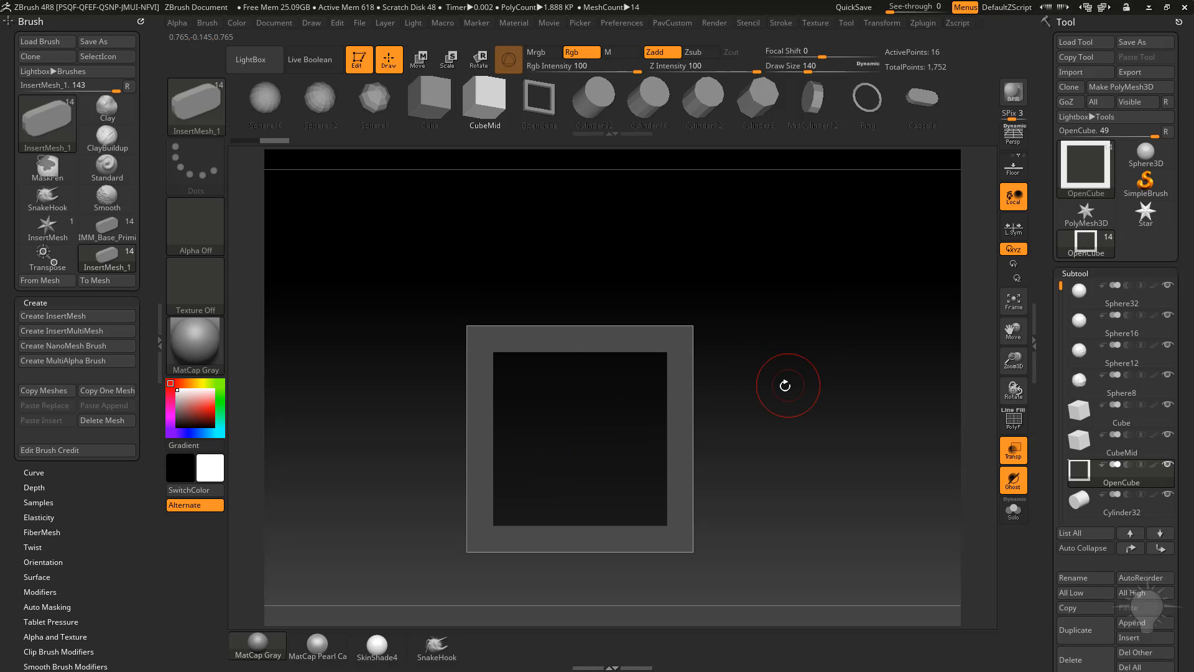
# - Turn off transparency and raise the brush modifier beside MultiMesh Select to make insertions cycle through the meshes
pyautogui.moveTo(782, 257); pyautogui.dragTo(828, 233)
pyautogui.click(1013, 449)
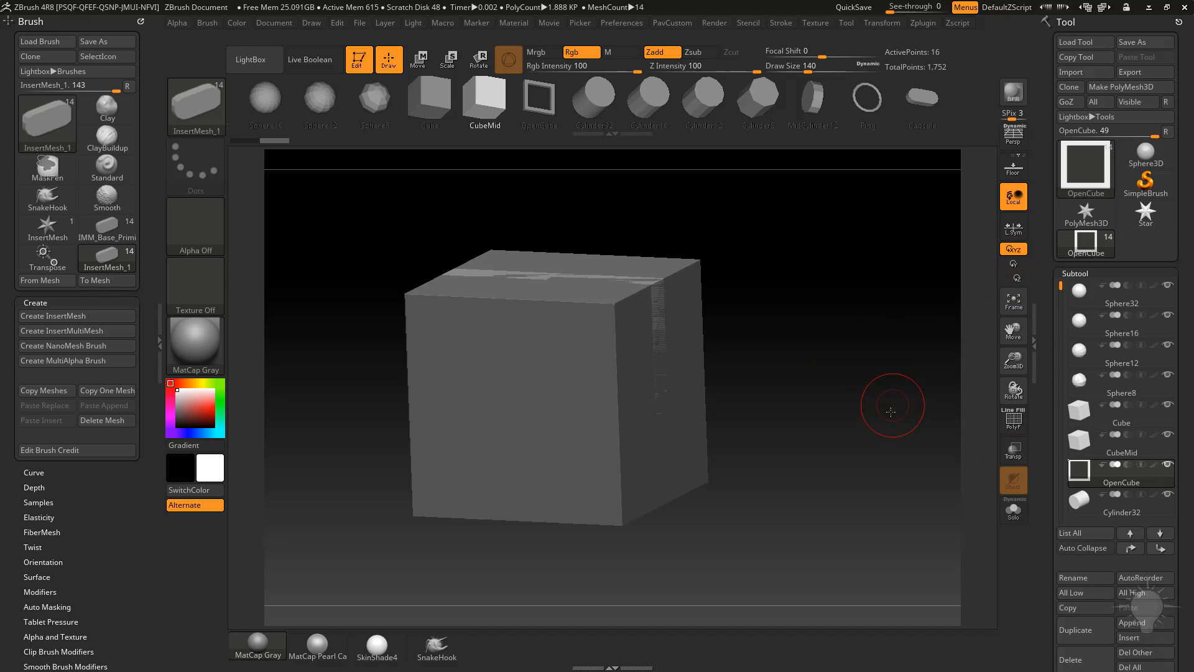
pyautogui.scroll(-3, 103, 415)
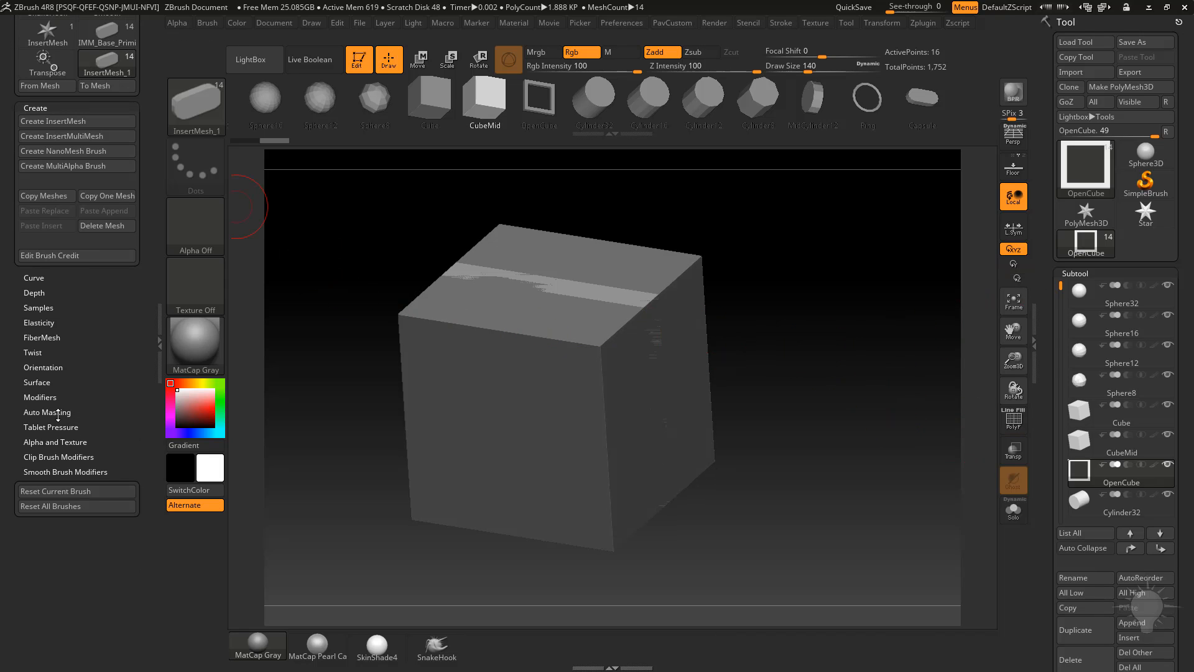
pyautogui.click(54, 396)
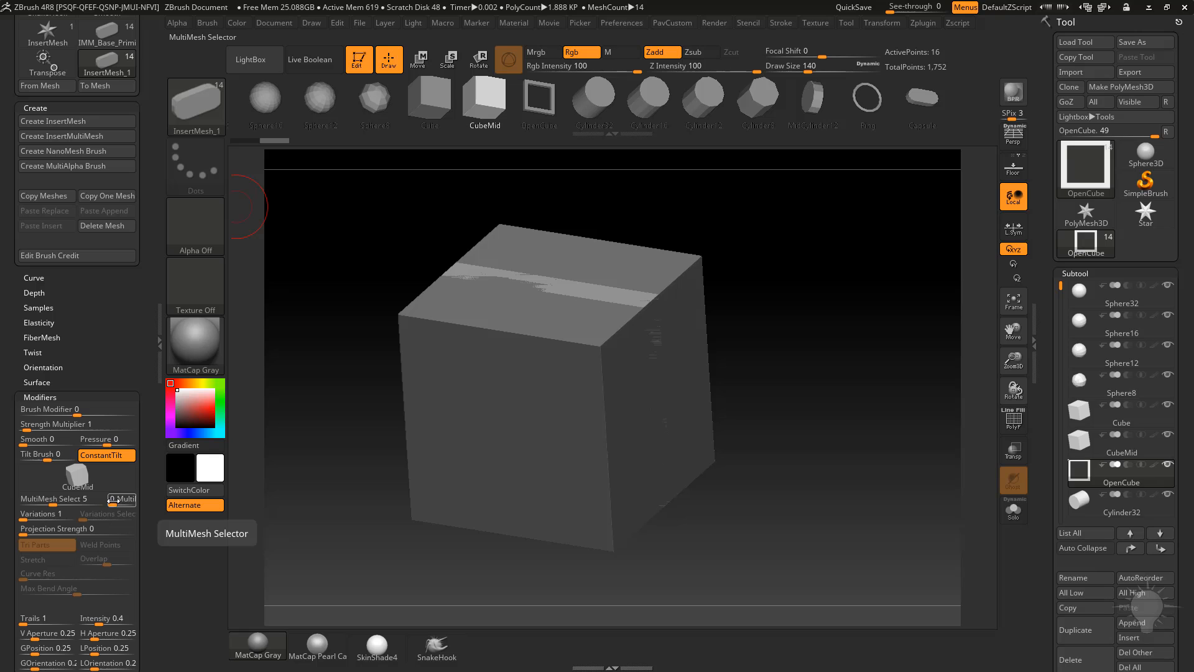
pyautogui.moveTo(114, 499); pyautogui.dragTo(117, 500)
# - Insert a series of primitives from the new brush onto the box, including CubeMid, OpenCube and several cylinders
pyautogui.moveTo(724, 274); pyautogui.dragTo(710, 288)
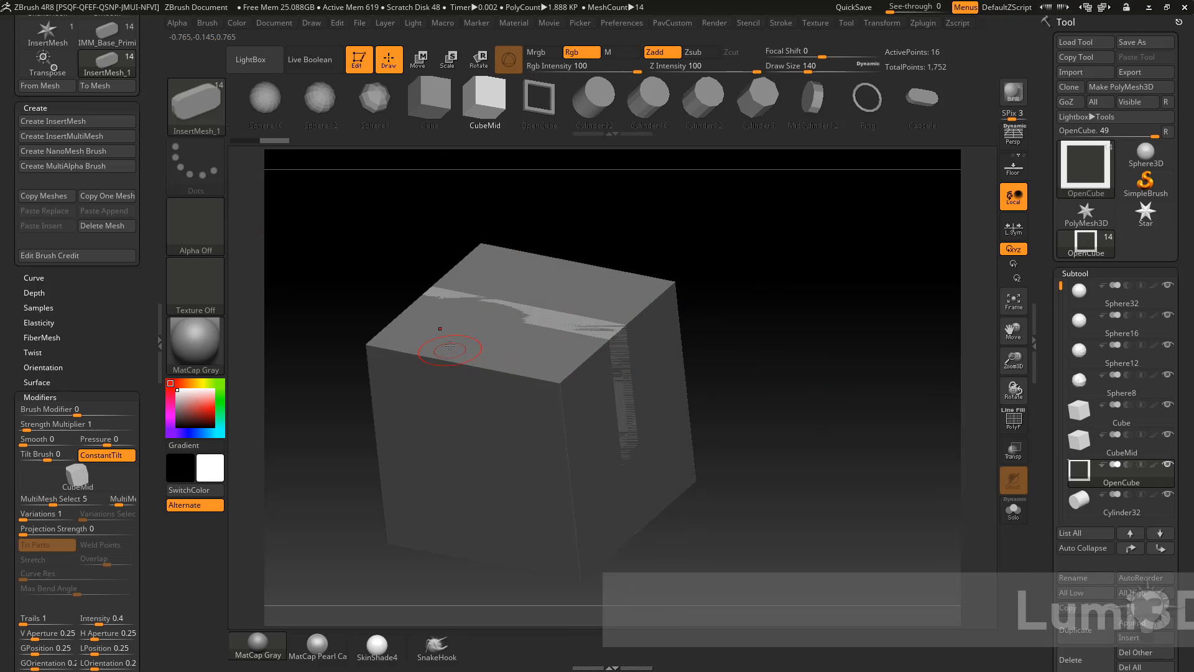
pyautogui.moveTo(446, 338)
pyautogui.mouseDown()
pyautogui.moveTo(458, 373)
pyautogui.moveTo(505, 382)
pyautogui.mouseUp()
pyautogui.moveTo(551, 352)
pyautogui.mouseDown()
pyautogui.moveTo(529, 401)
pyautogui.moveTo(479, 439)
pyautogui.mouseUp()
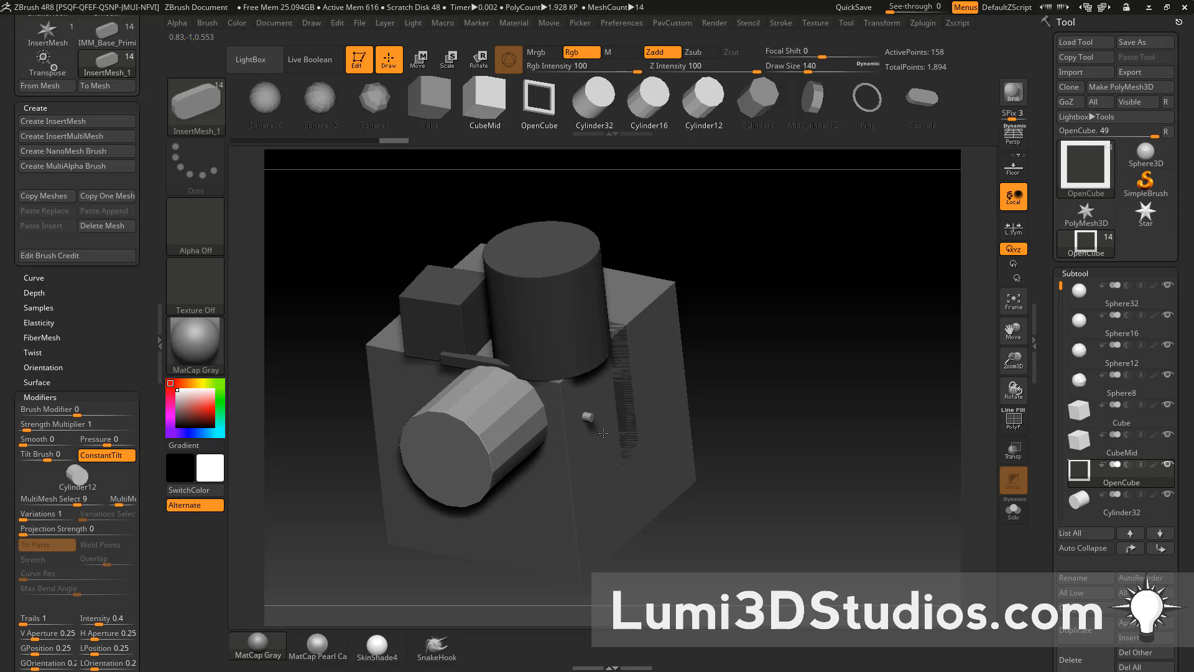
pyautogui.moveTo(622, 411); pyautogui.dragTo(601, 439)
pyautogui.moveTo(659, 351); pyautogui.dragTo(703, 374)
pyautogui.moveTo(625, 273); pyautogui.dragTo(641, 255)
pyautogui.moveTo(707, 283); pyautogui.dragTo(634, 360)
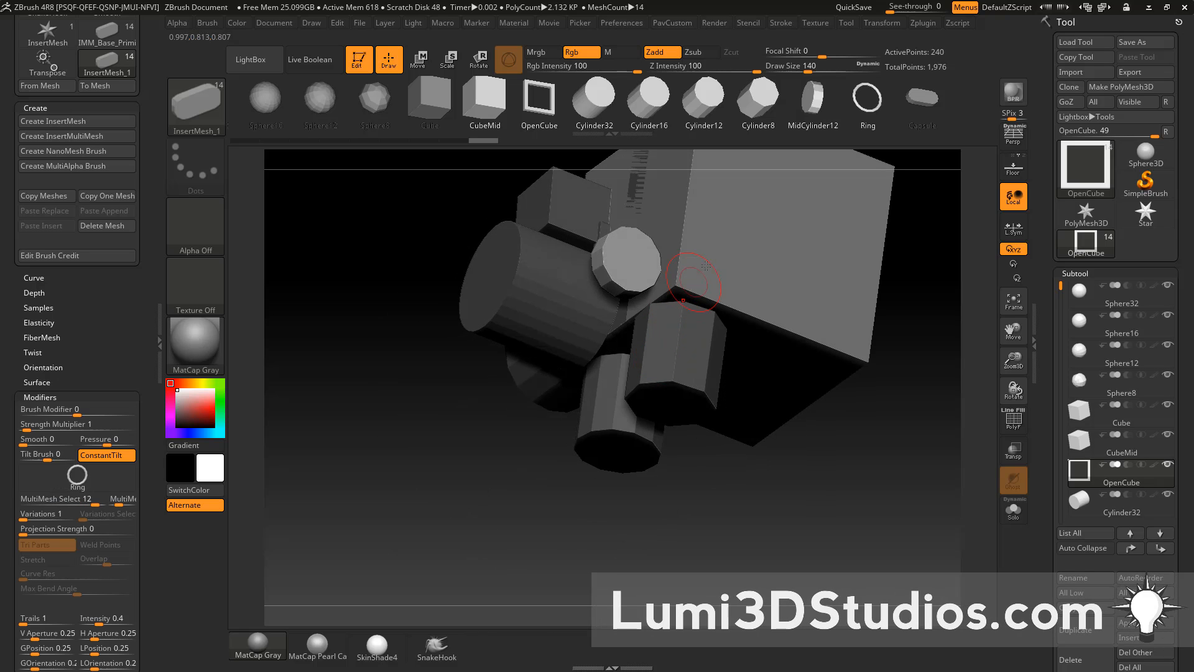